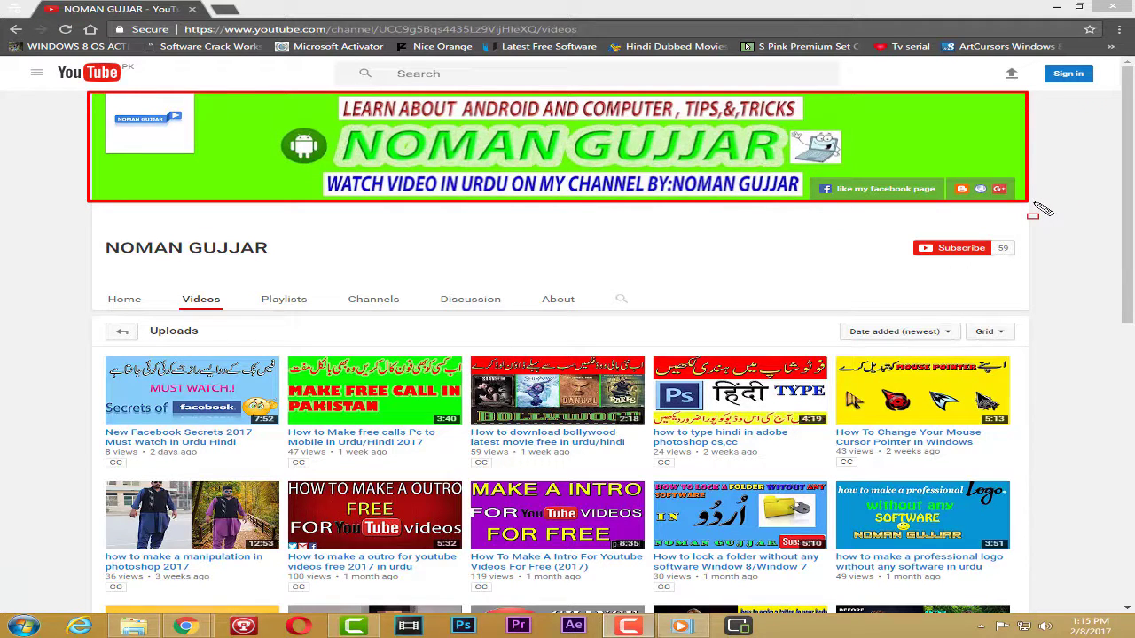
Step: Clear the on-screen markup and minimise both browser windows to reveal the desktop
{"action": "key", "text": "Escape"}
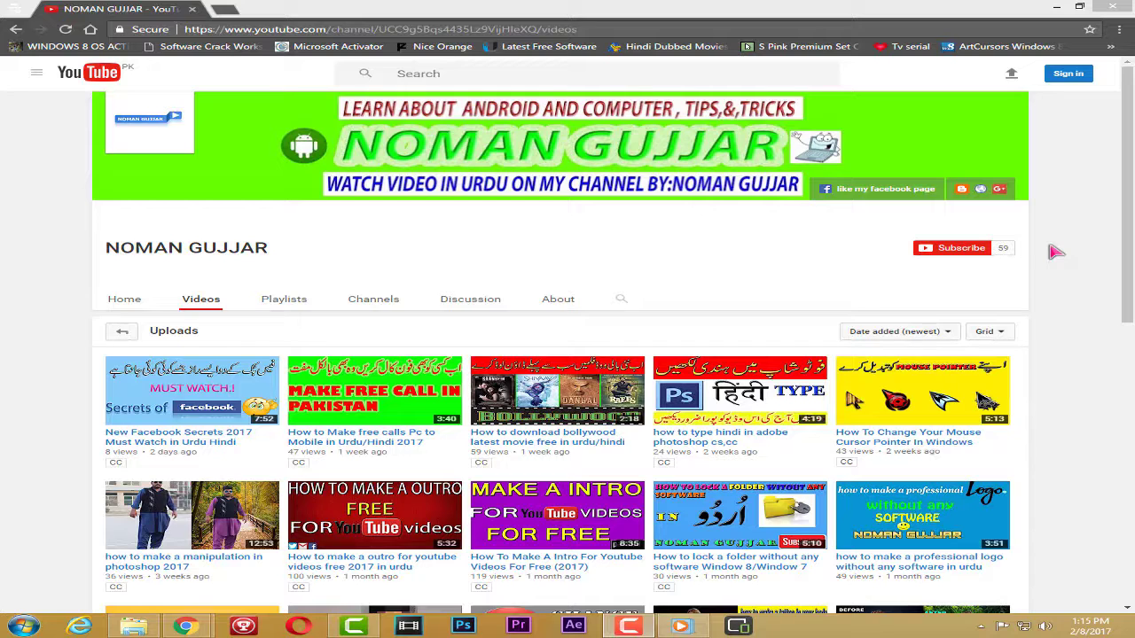
{"action": "left_click", "coordinate": [1056, 7]}
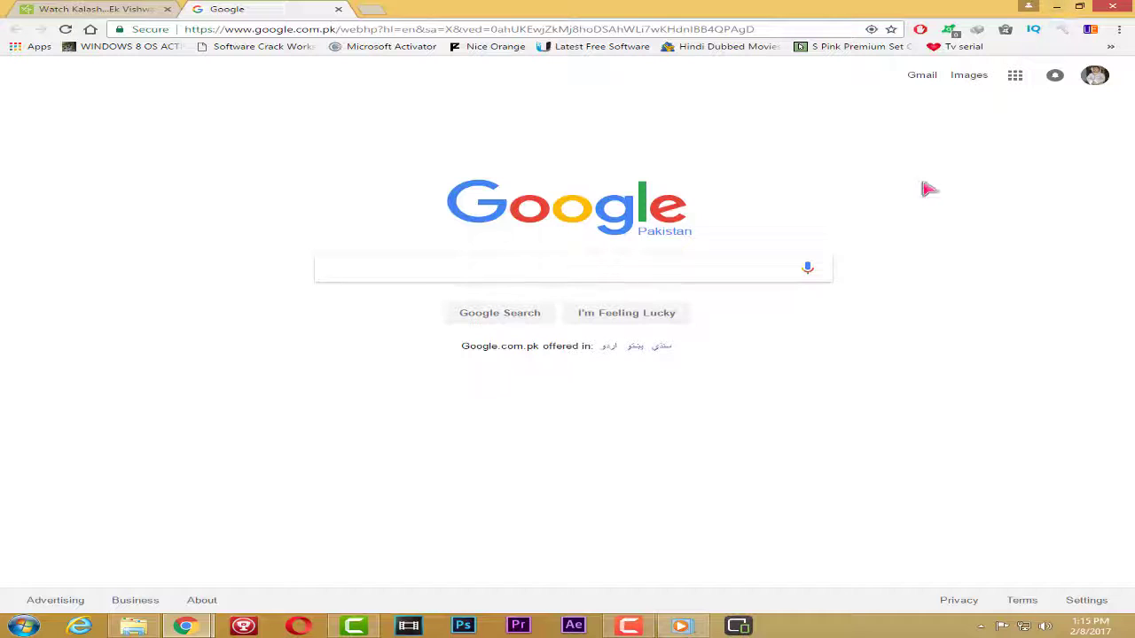
{"action": "left_click", "coordinate": [1058, 7]}
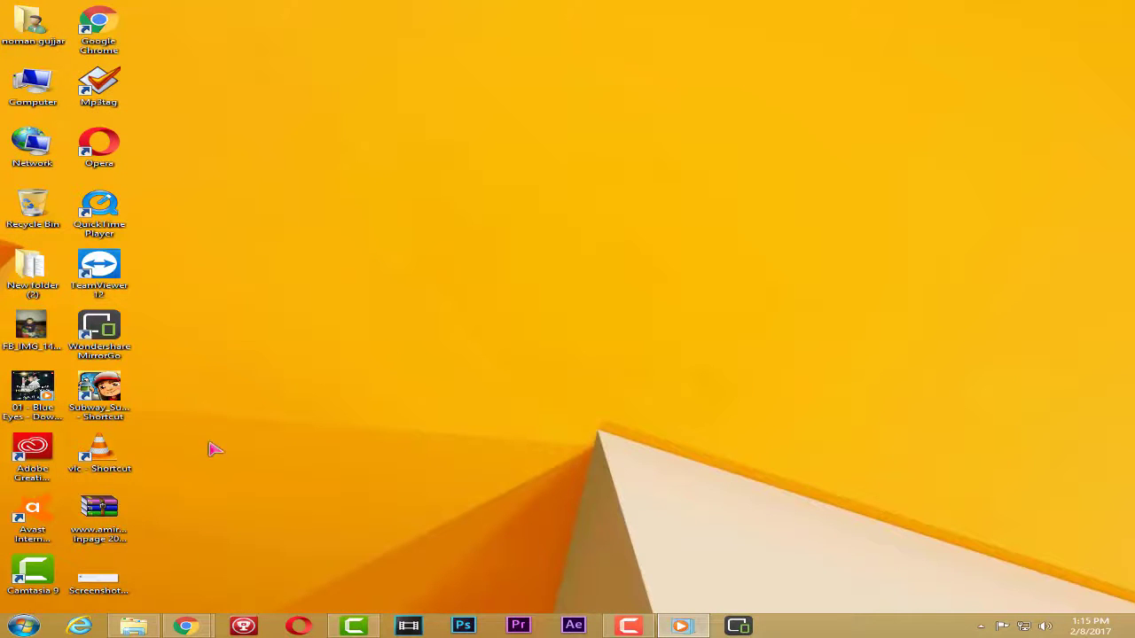
Step: Play the 01 - Blue Eyes song from the desktop to view its album cover, pause it and close the player
{"action": "double_click", "coordinate": [34, 390]}
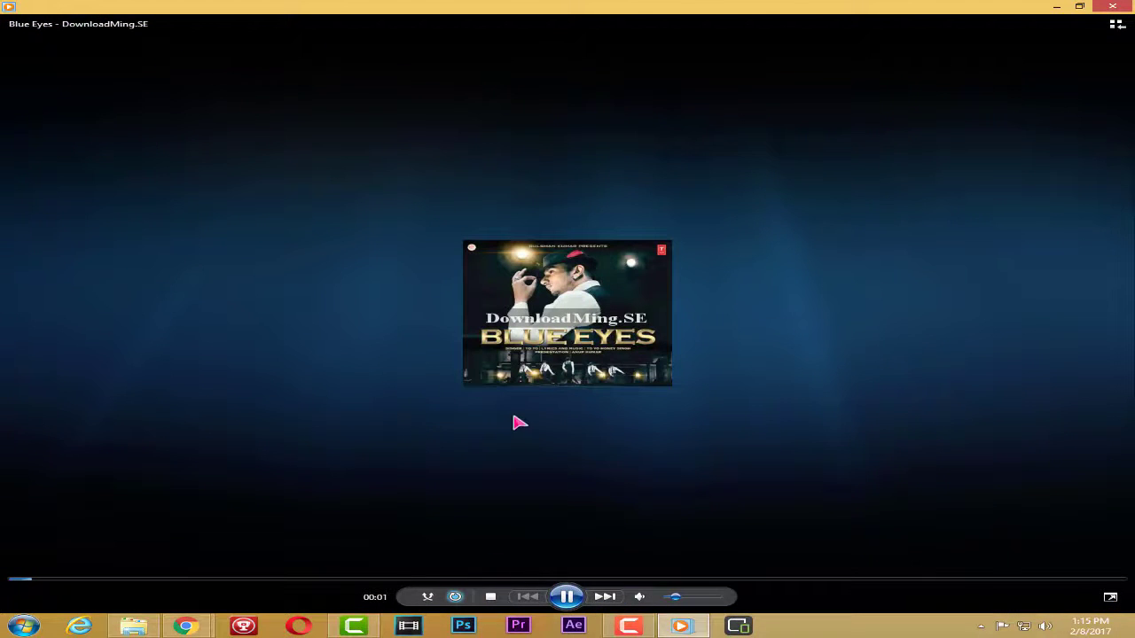
{"action": "left_click", "coordinate": [572, 599]}
{"action": "left_click", "coordinate": [1111, 6]}
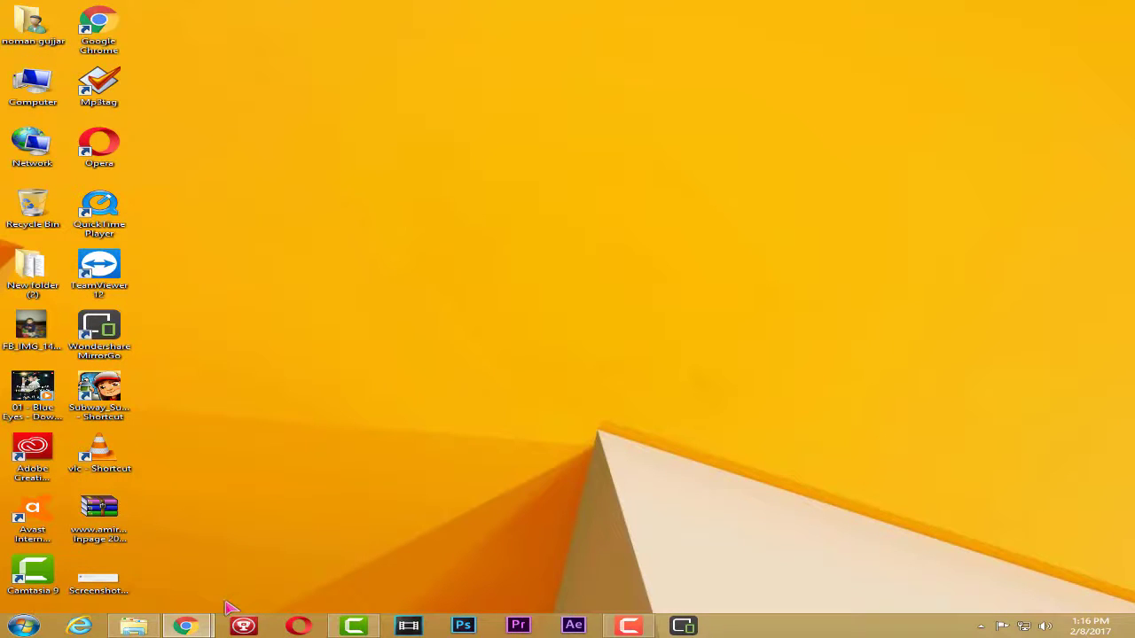
Step: Switch to the Google browser window, search for mp3tag and open the official mp3tag.de site
{"action": "mouse_move", "coordinate": [197, 627]}
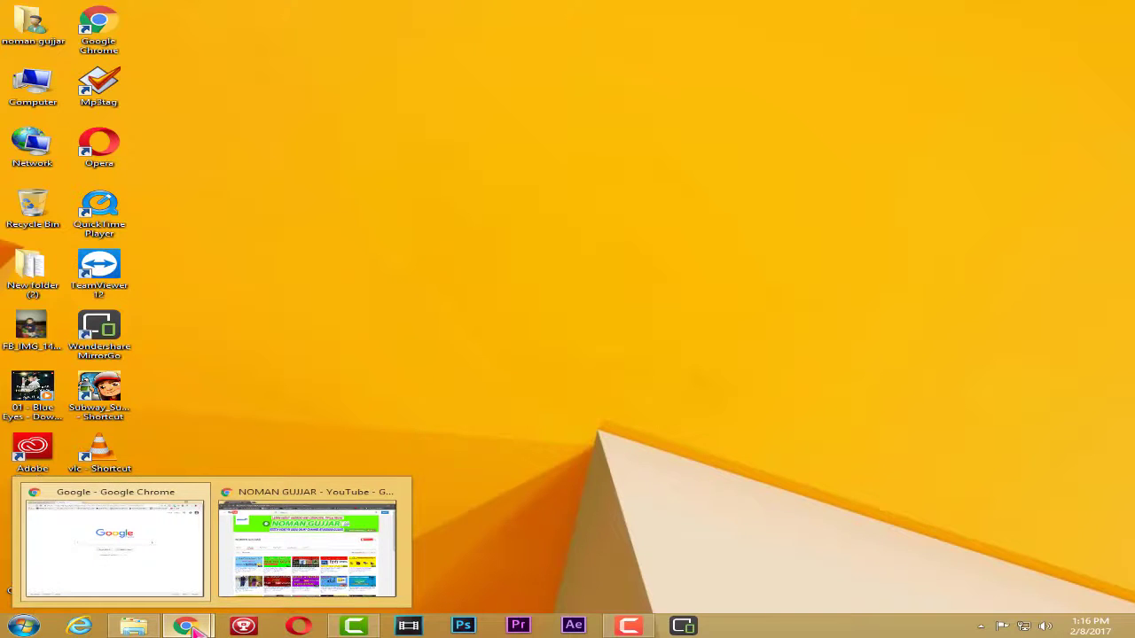
{"action": "left_click", "coordinate": [124, 562]}
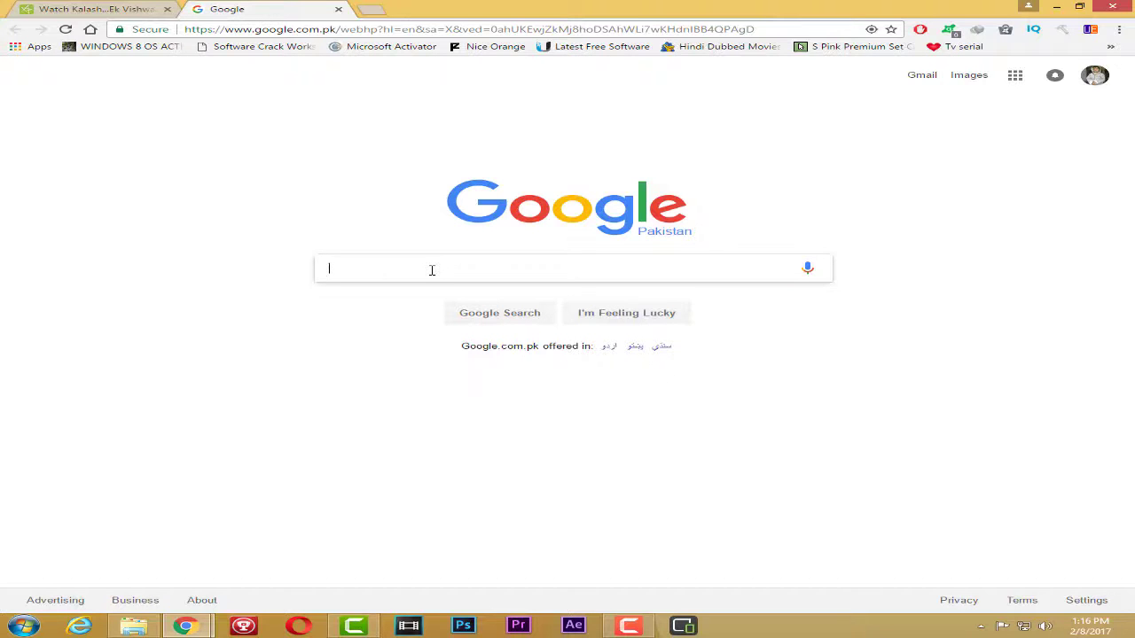
{"action": "type", "text": "mp3"}
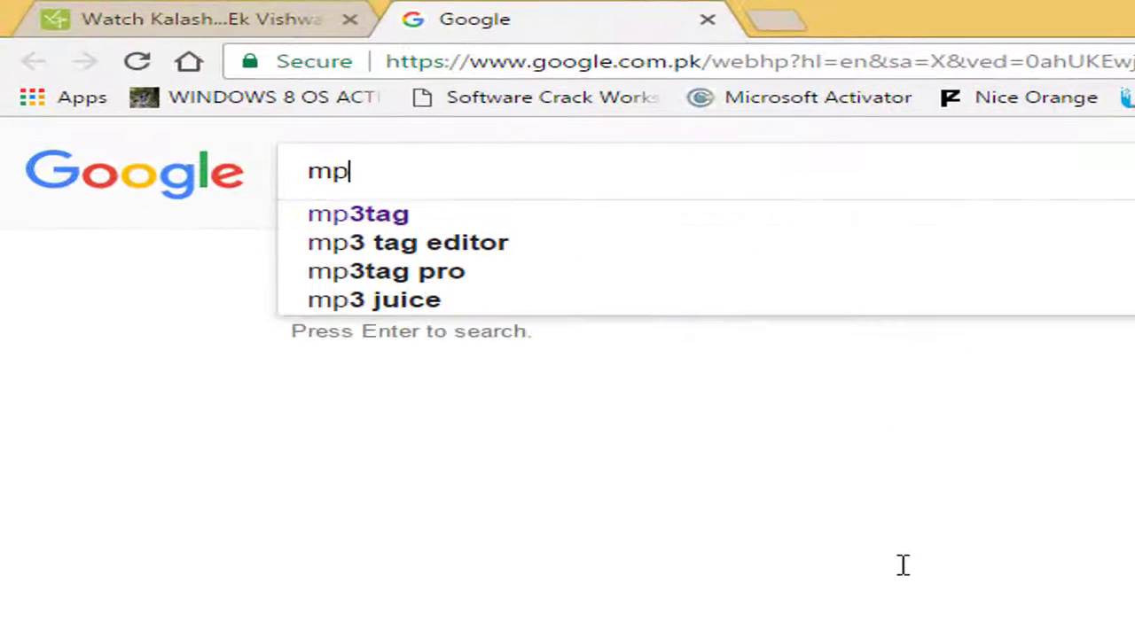
{"action": "type", "text": "tag"}
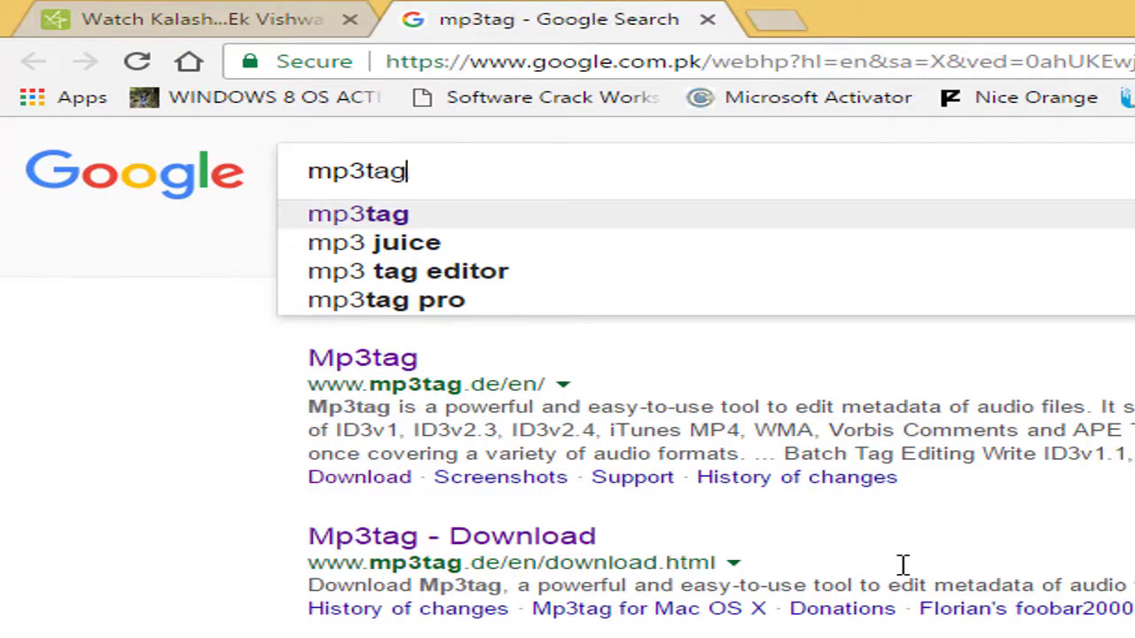
{"action": "key", "text": "Return"}
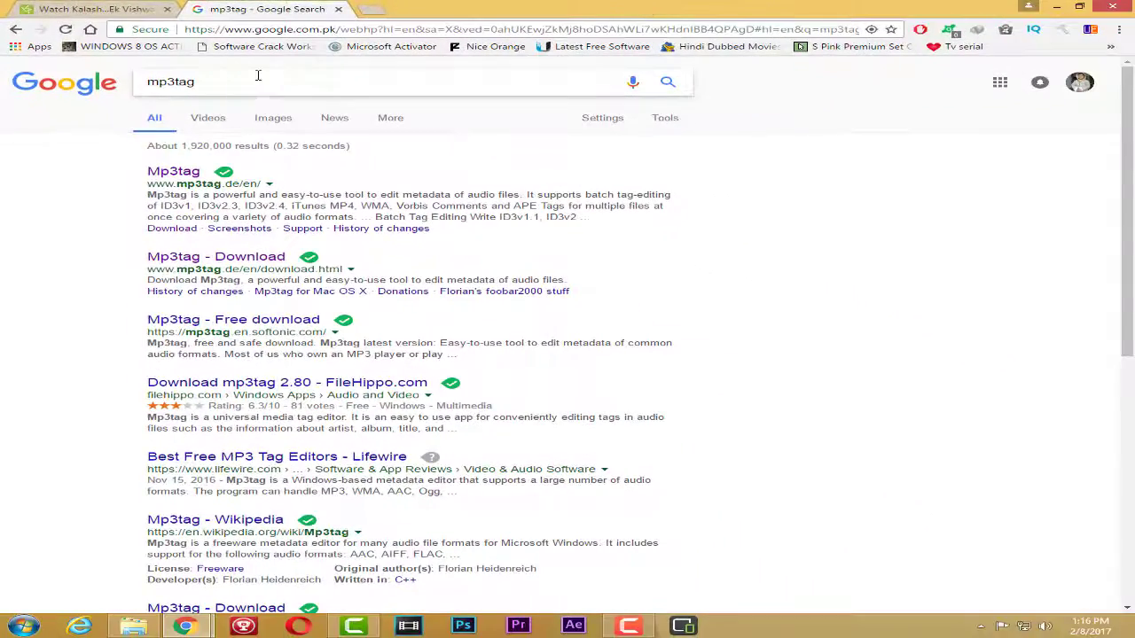
{"action": "left_click", "coordinate": [177, 173]}
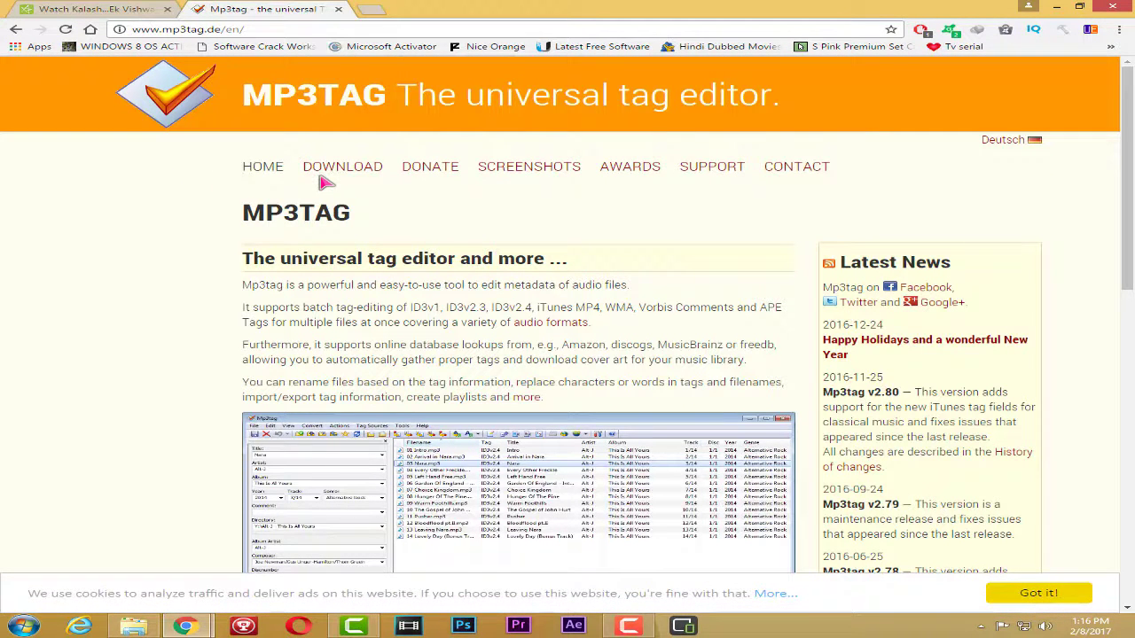
Step: Look over the Mp3tag home page and open the site's download page
{"action": "scroll", "coordinate": [355, 241], "scroll_direction": "down", "scroll_amount": 3}
{"action": "scroll", "coordinate": [354, 241], "scroll_direction": "down", "scroll_amount": 3}
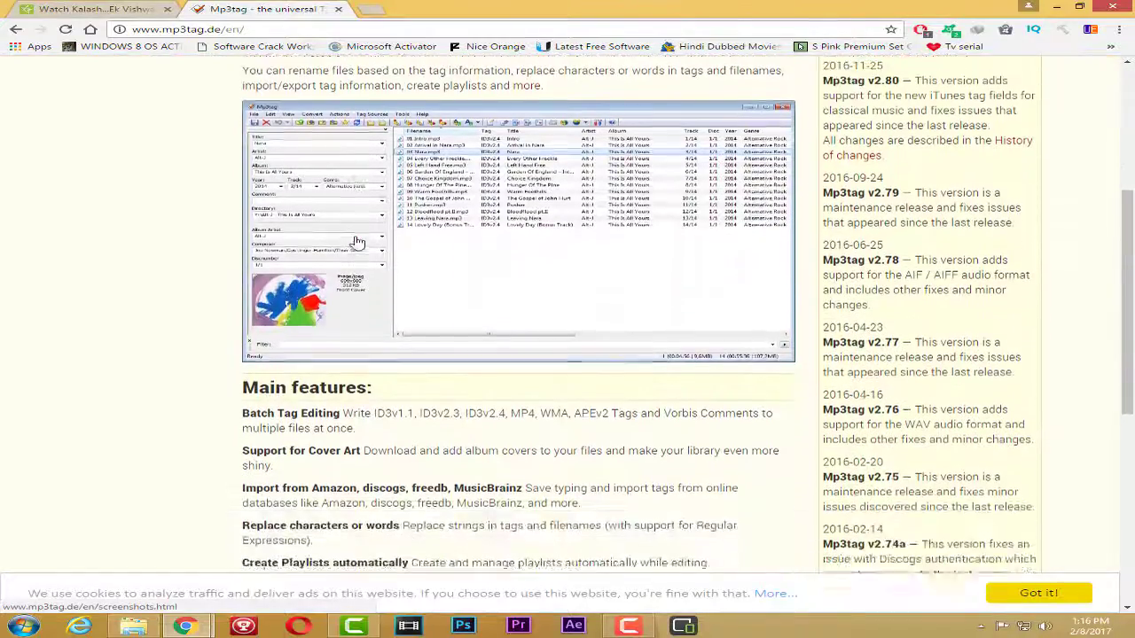
{"action": "scroll", "coordinate": [357, 241], "scroll_direction": "up", "scroll_amount": 2}
{"action": "scroll", "coordinate": [358, 241], "scroll_direction": "up", "scroll_amount": 3}
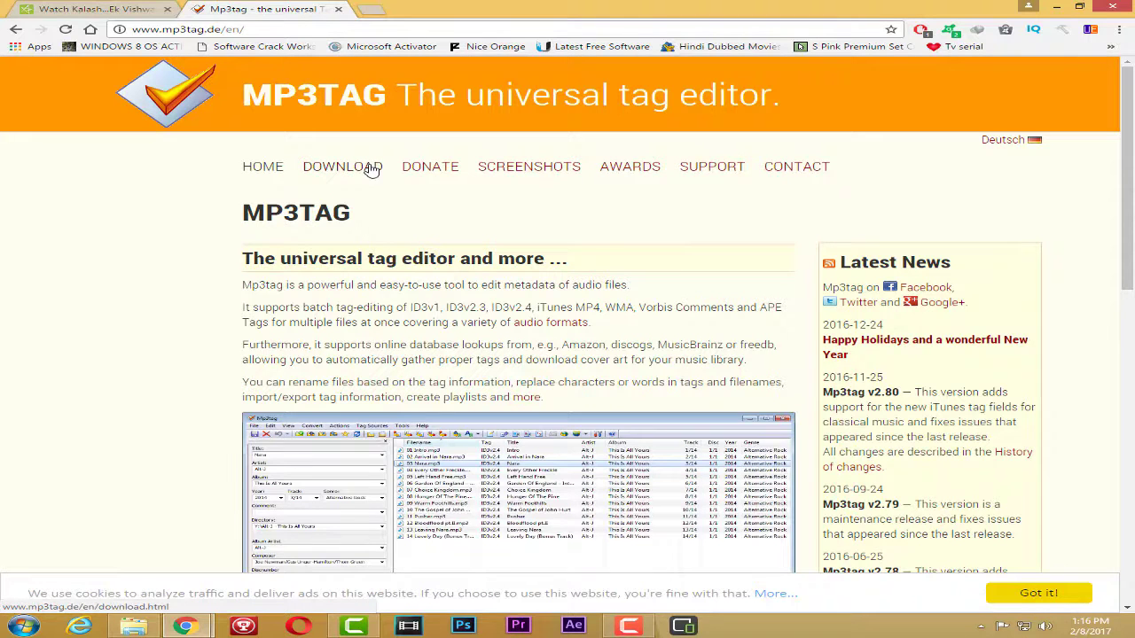
{"action": "left_click", "coordinate": [371, 169]}
Step: Examine the Mp3tag versions offered for Windows, Mac OS X and older Windows releases on the download page
{"action": "scroll", "coordinate": [324, 191], "scroll_direction": "down", "scroll_amount": 2}
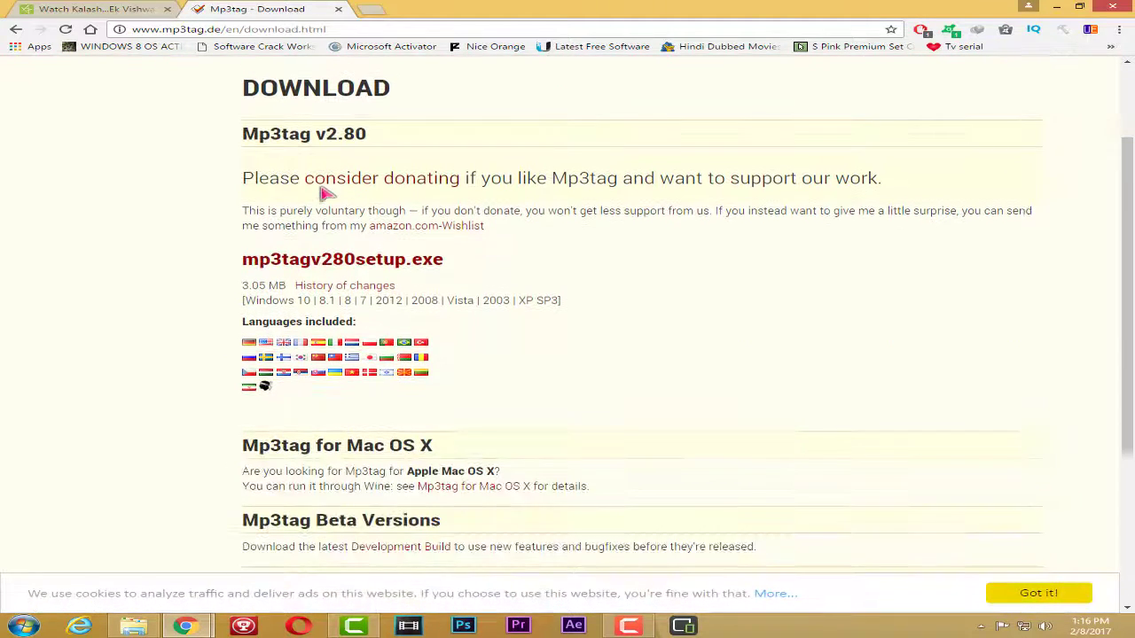
{"action": "scroll", "coordinate": [323, 190], "scroll_direction": "down", "scroll_amount": 2}
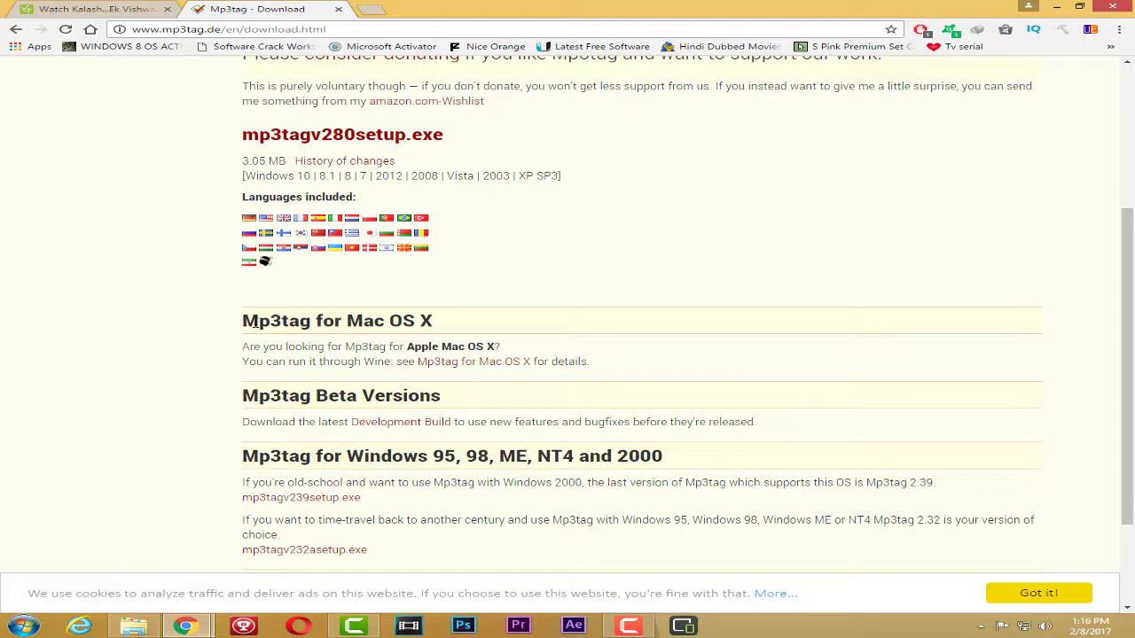
{"action": "left_click_drag", "start_coordinate": [254, 325], "coordinate": [429, 317]}
{"action": "left_click", "coordinate": [407, 319]}
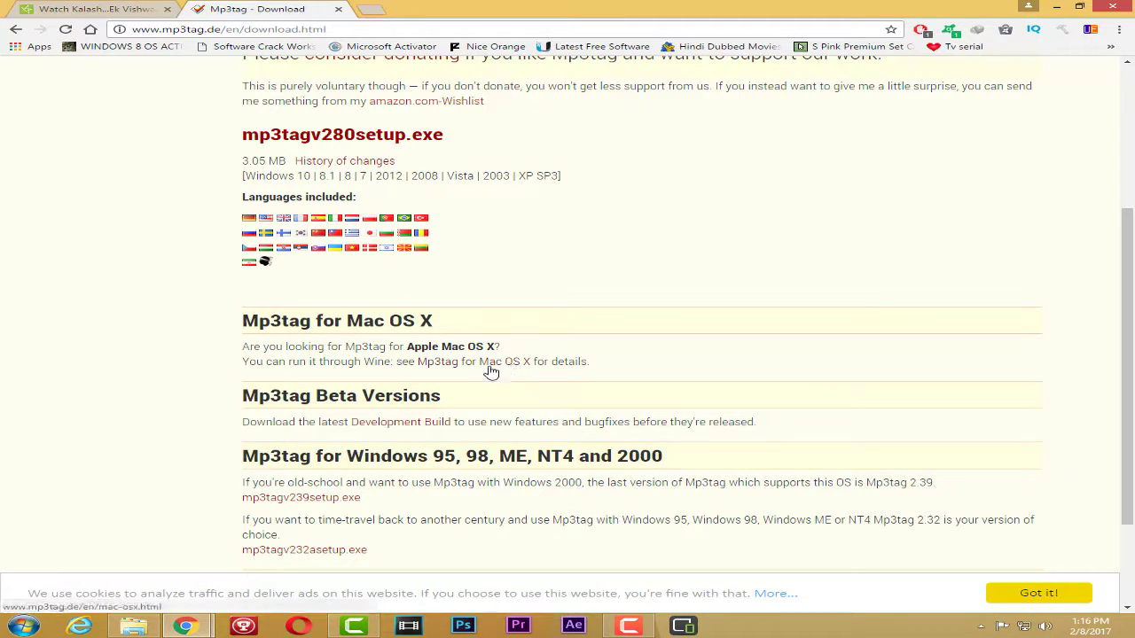
{"action": "scroll", "coordinate": [475, 363], "scroll_direction": "down", "scroll_amount": 3}
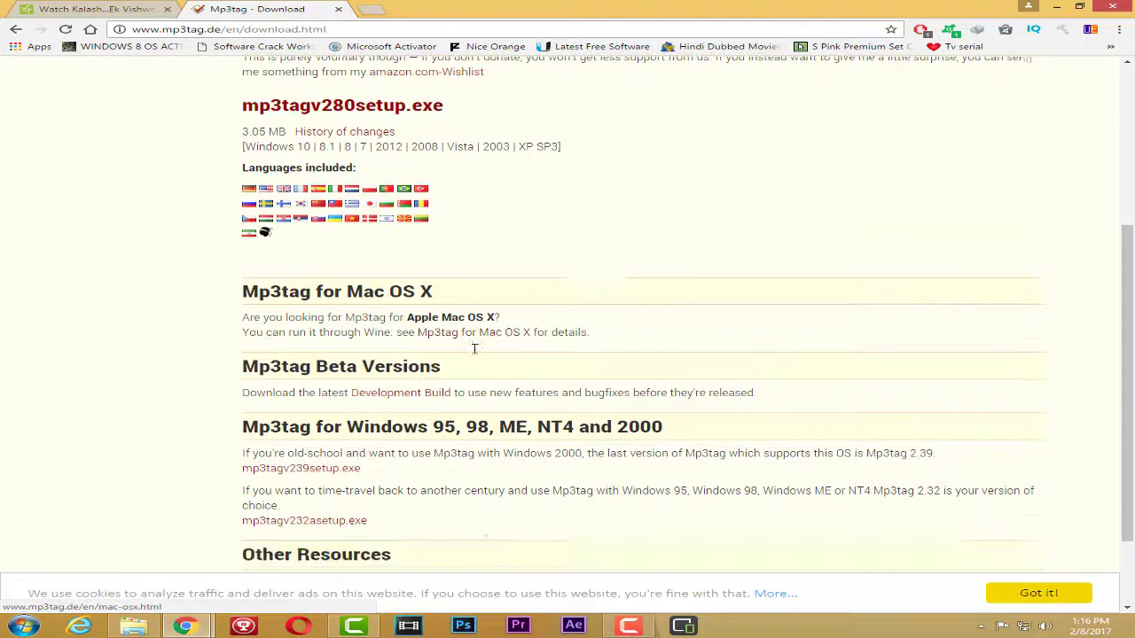
{"action": "left_click_drag", "start_coordinate": [258, 334], "coordinate": [557, 348]}
{"action": "left_click", "coordinate": [558, 350]}
{"action": "scroll", "coordinate": [399, 356], "scroll_direction": "down", "scroll_amount": 1}
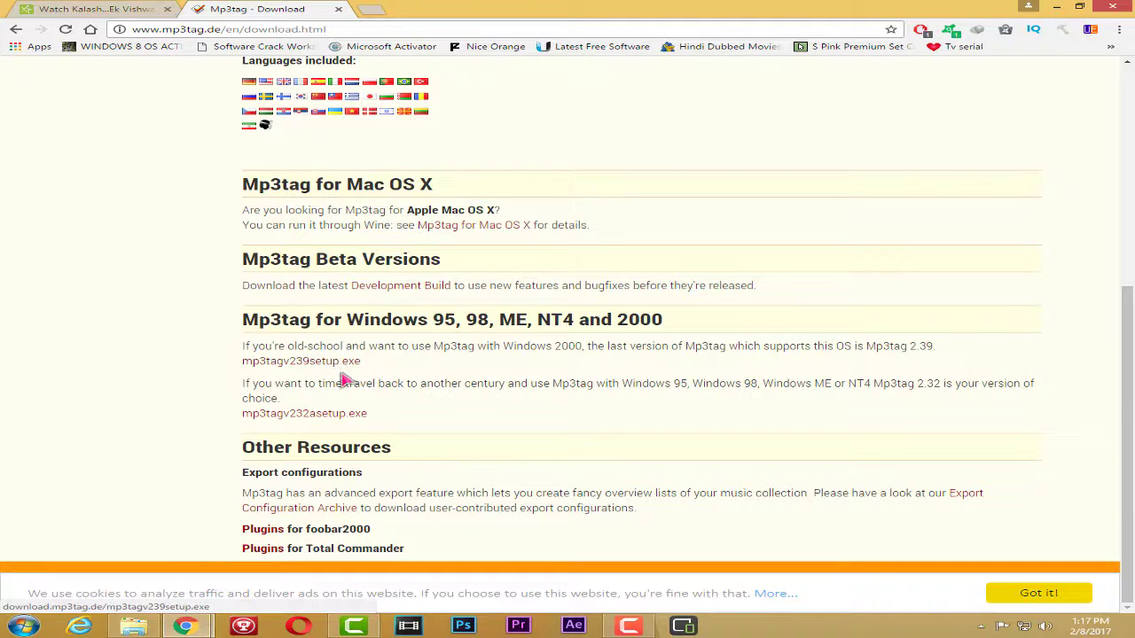
Step: Request the mp3tagv239setup.exe download and dismiss its download dialog
{"action": "left_click", "coordinate": [277, 363]}
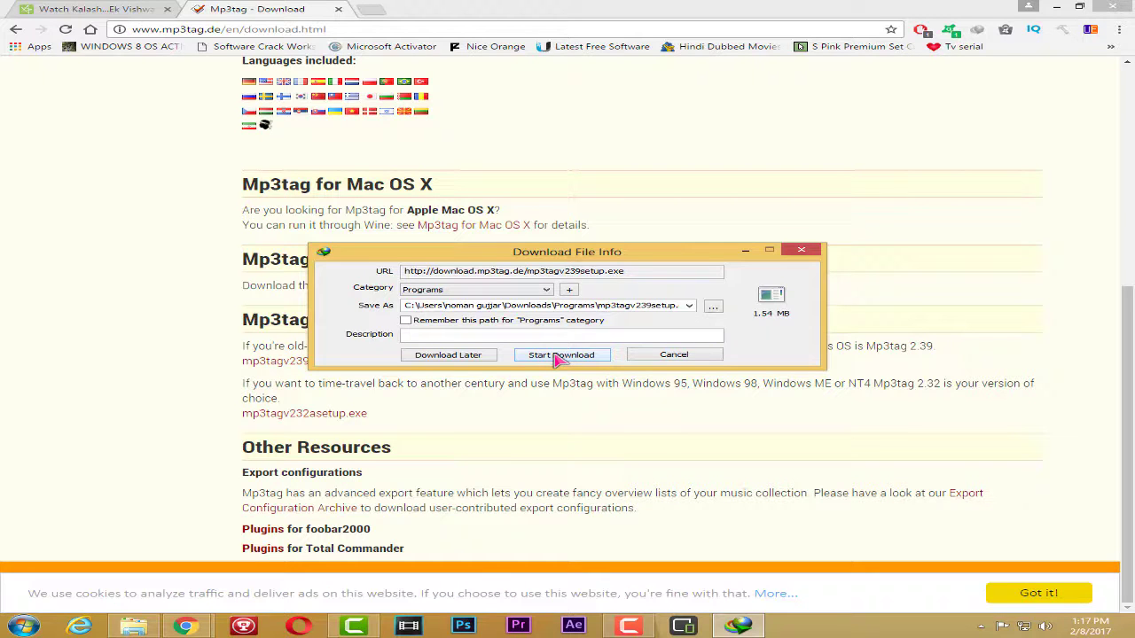
{"action": "left_click", "coordinate": [800, 250]}
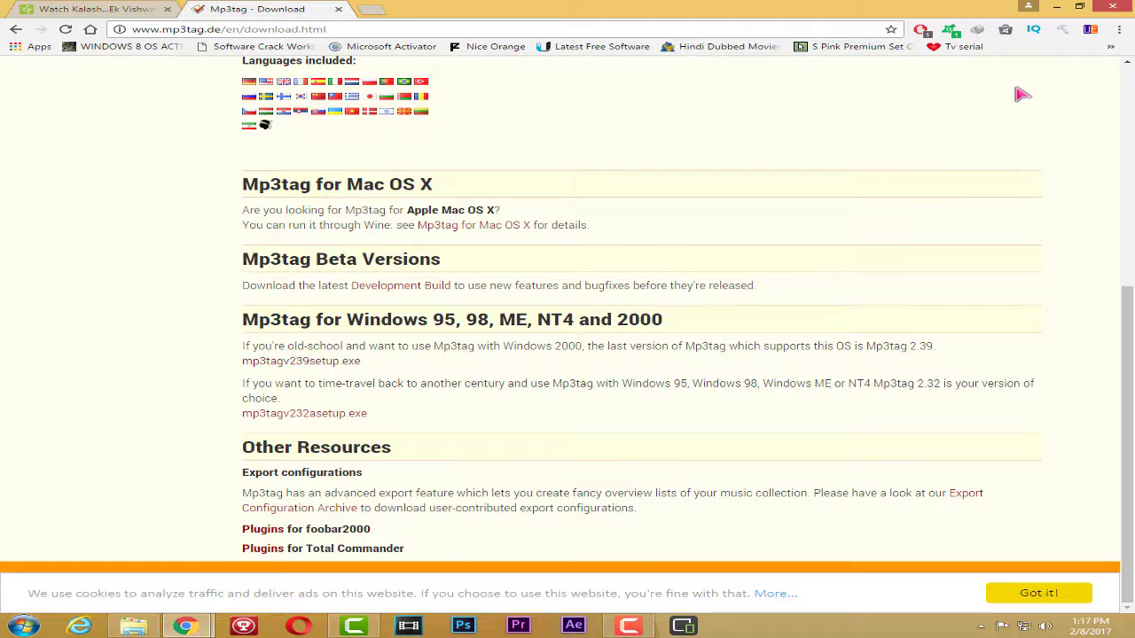
Step: Minimise the browser, move the Mp3tag shortcut to the desktop's empty area and launch Mp3tag
{"action": "left_click", "coordinate": [1057, 9]}
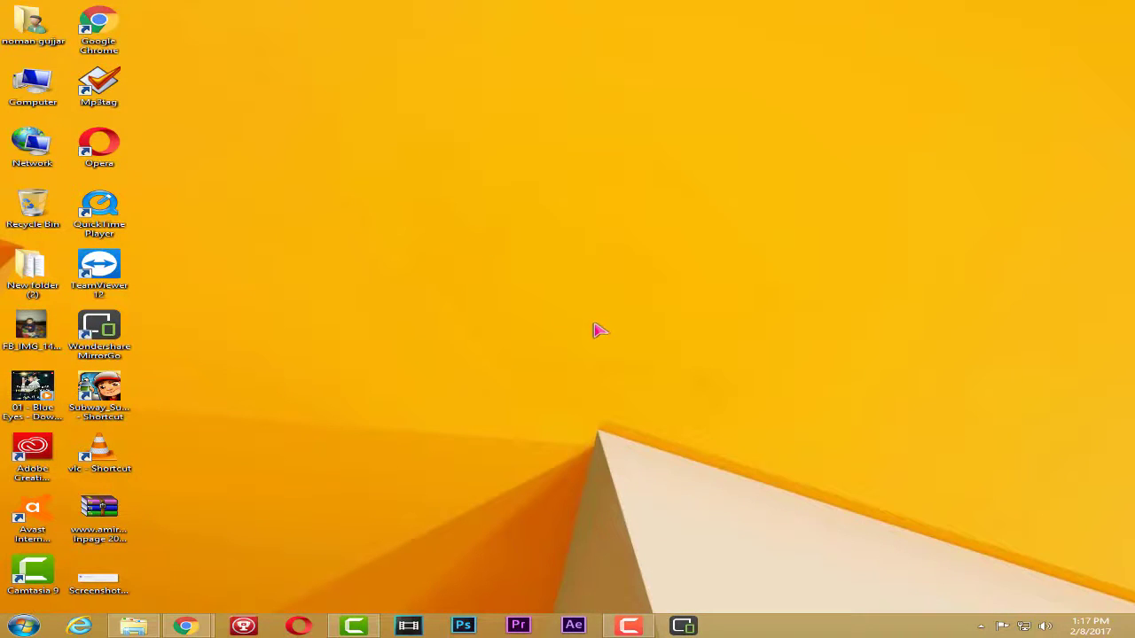
{"action": "left_click_drag", "start_coordinate": [98, 88], "coordinate": [591, 140]}
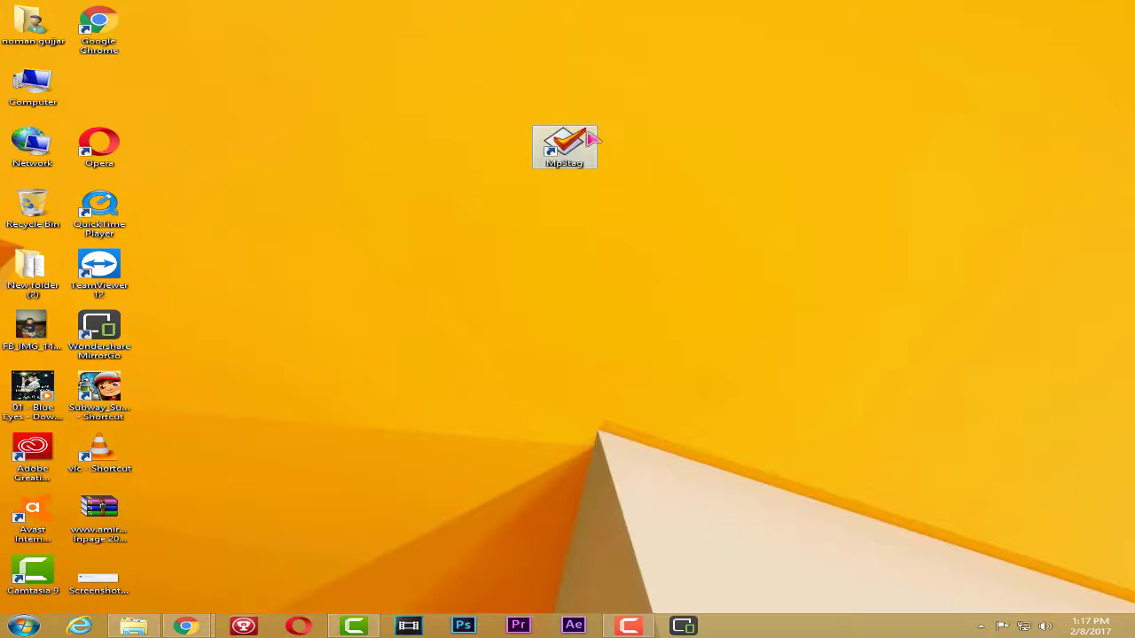
{"action": "double_click", "coordinate": [549, 168]}
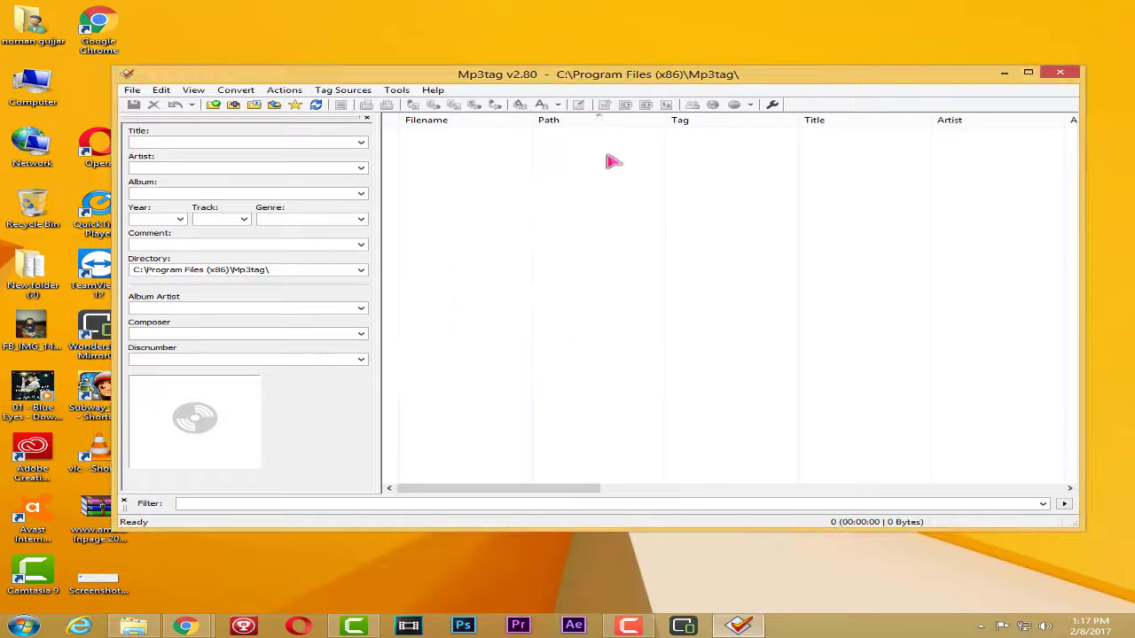
Step: Create a new folder on the desktop, put the 01 - Blue Eyes song in it and place the folder near the Mp3tag shortcut
{"action": "left_click", "coordinate": [1005, 75]}
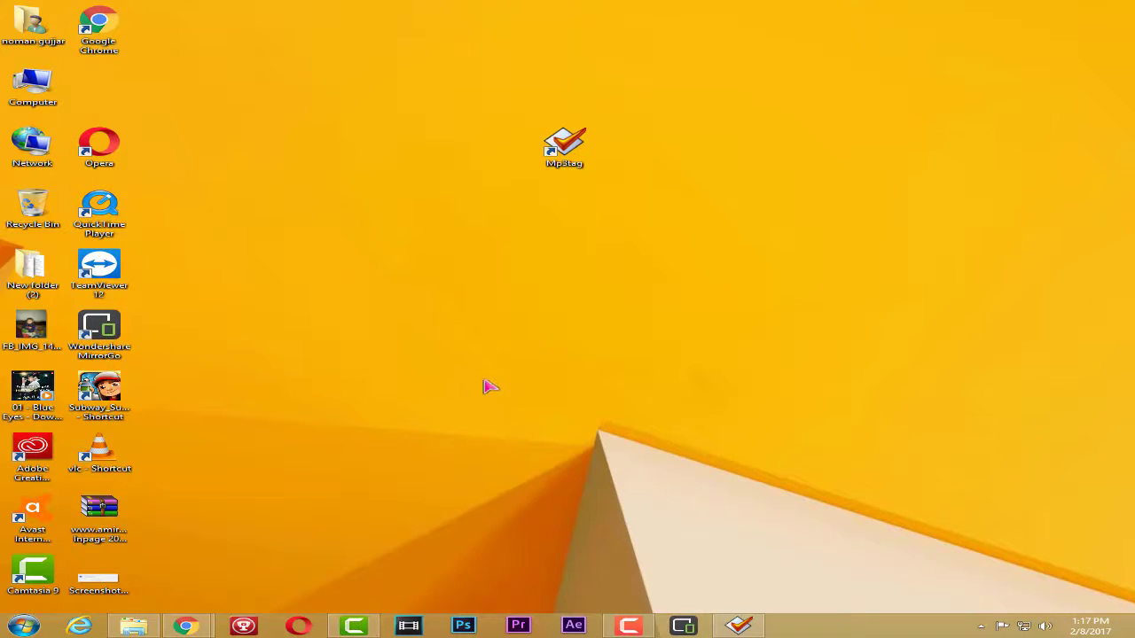
{"action": "right_click", "coordinate": [403, 333]}
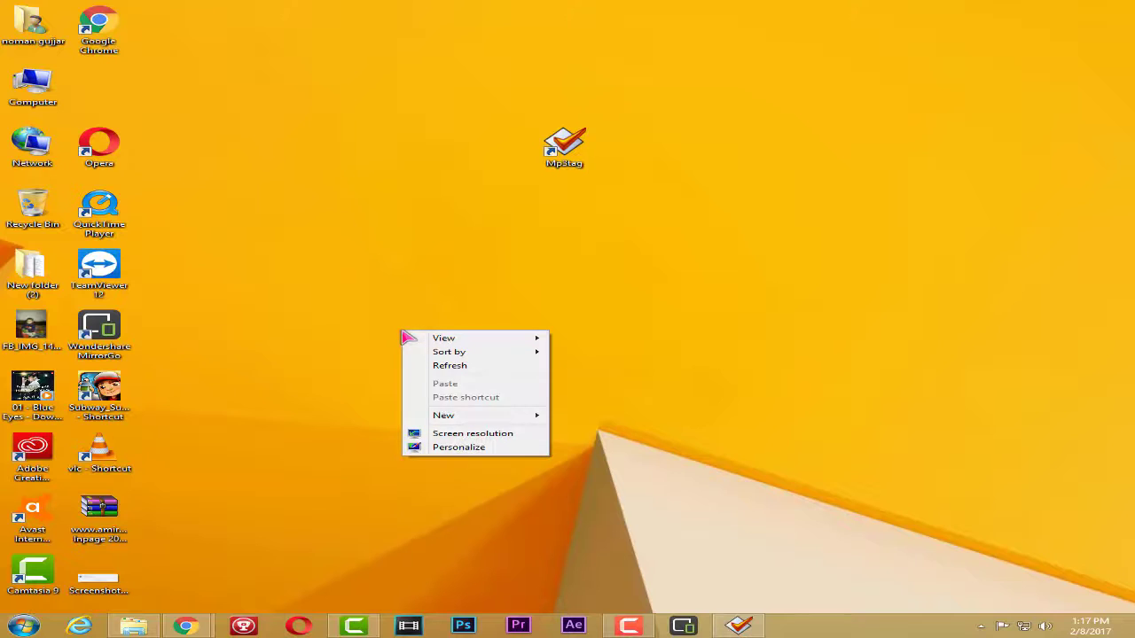
{"action": "mouse_move", "coordinate": [454, 421]}
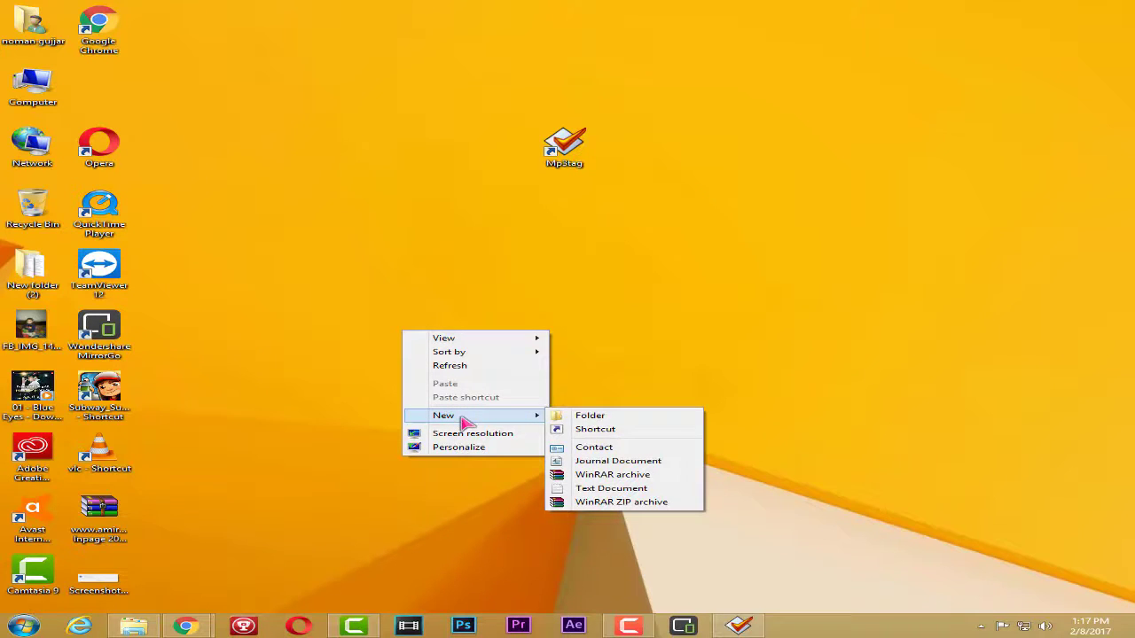
{"action": "left_click", "coordinate": [594, 415]}
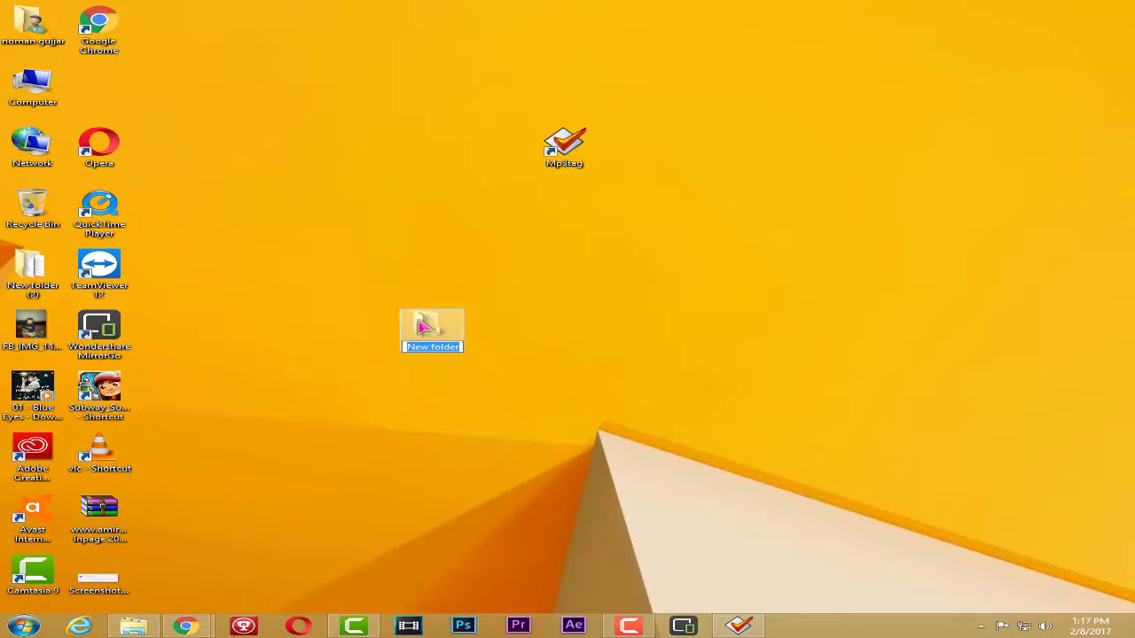
{"action": "left_click_drag", "start_coordinate": [19, 404], "coordinate": [428, 345]}
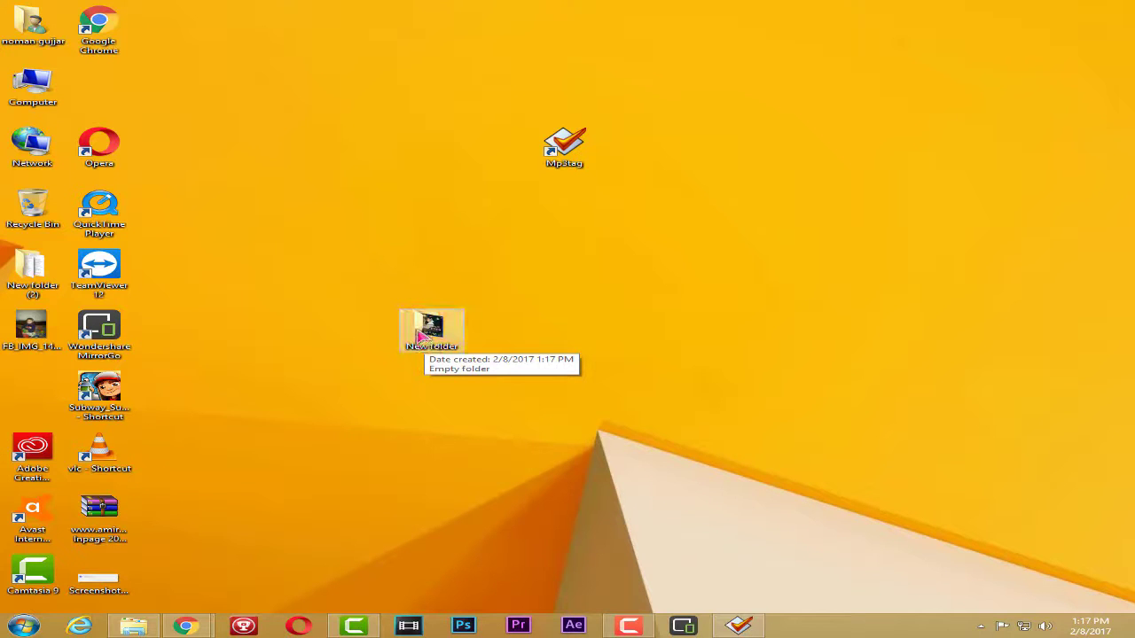
{"action": "left_click_drag", "start_coordinate": [414, 330], "coordinate": [437, 229]}
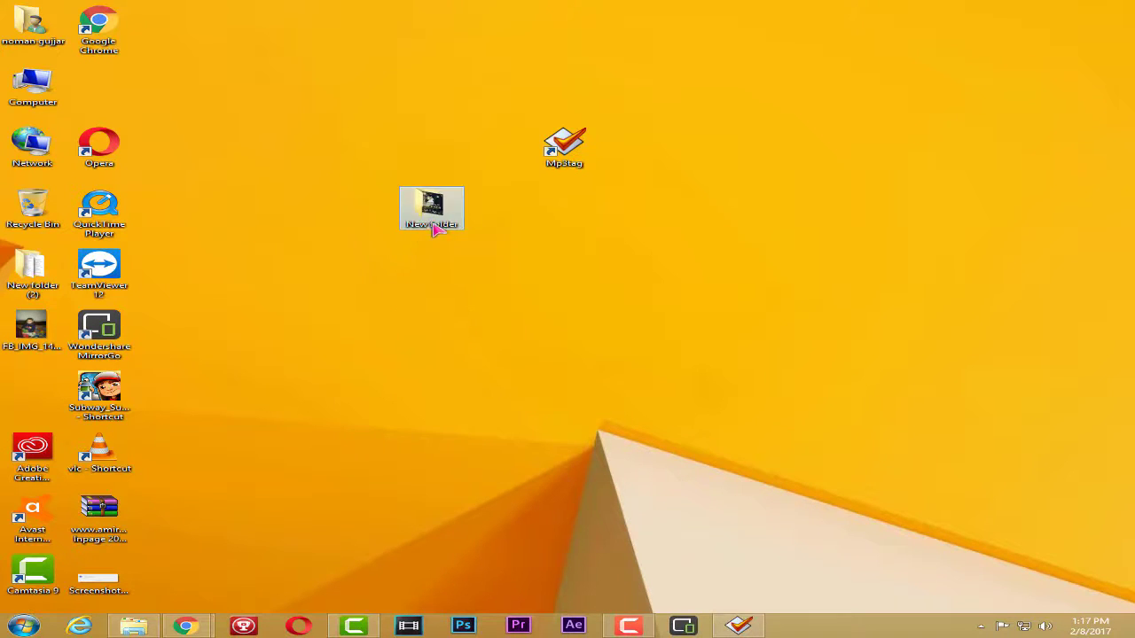
Step: Open New folder, display its contents as tiles with the song's cover, and close the folder window
{"action": "double_click", "coordinate": [434, 205]}
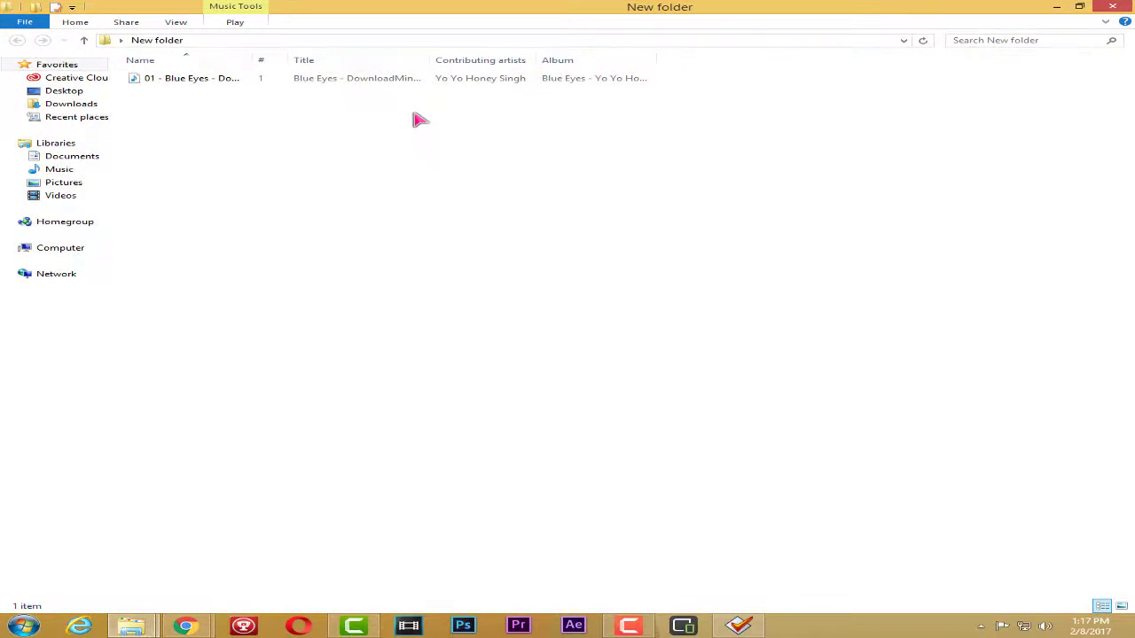
{"action": "left_click", "coordinate": [173, 21]}
{"action": "left_click", "coordinate": [192, 68]}
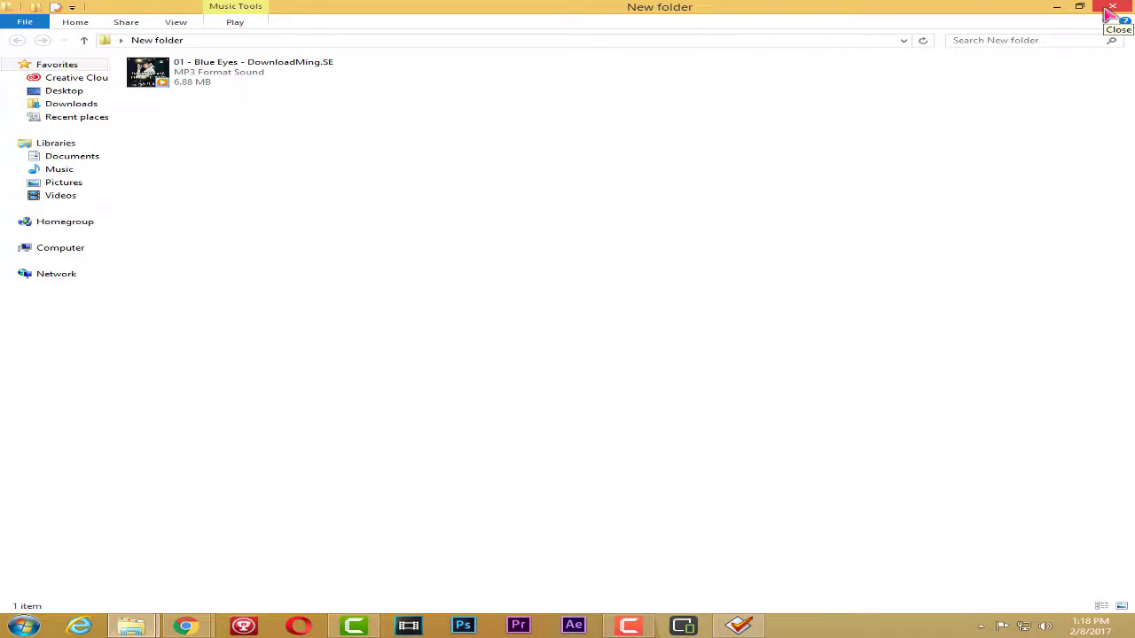
{"action": "left_click", "coordinate": [1110, 7]}
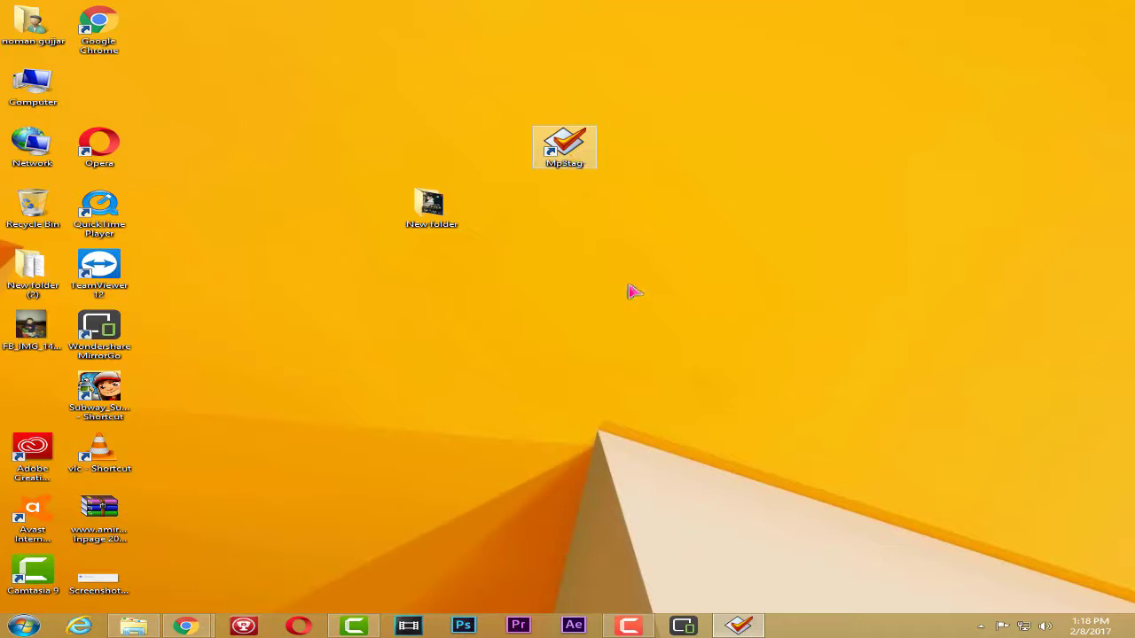
Step: Bring up the Mp3tag window and add the desktop's New folder as a music directory, including subdirectories
{"action": "mouse_move", "coordinate": [738, 626]}
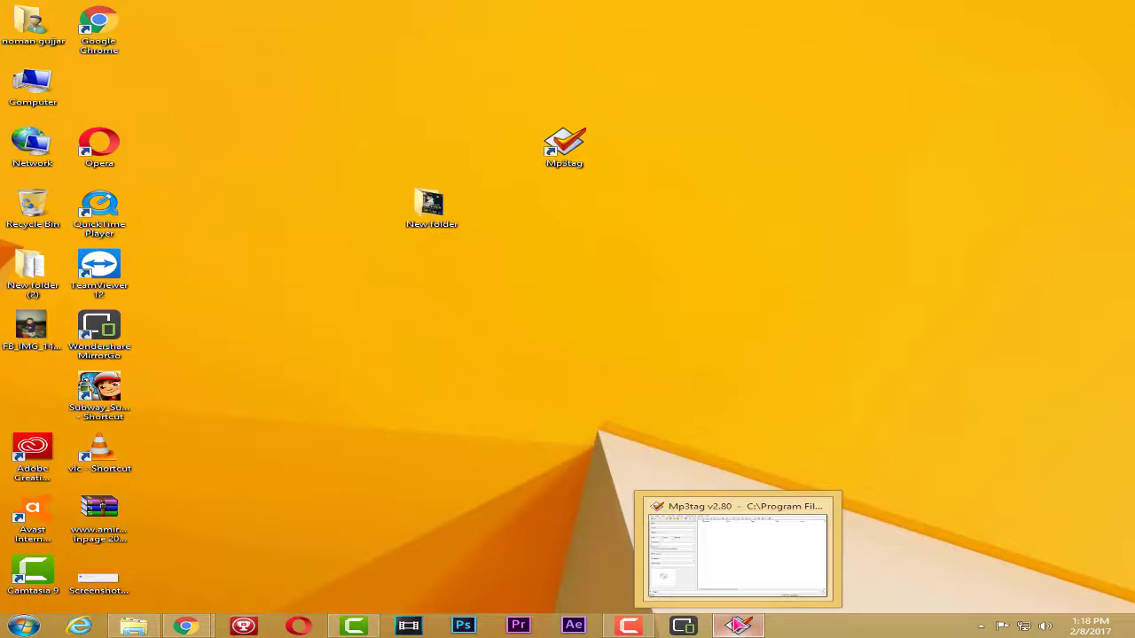
{"action": "left_click", "coordinate": [744, 625]}
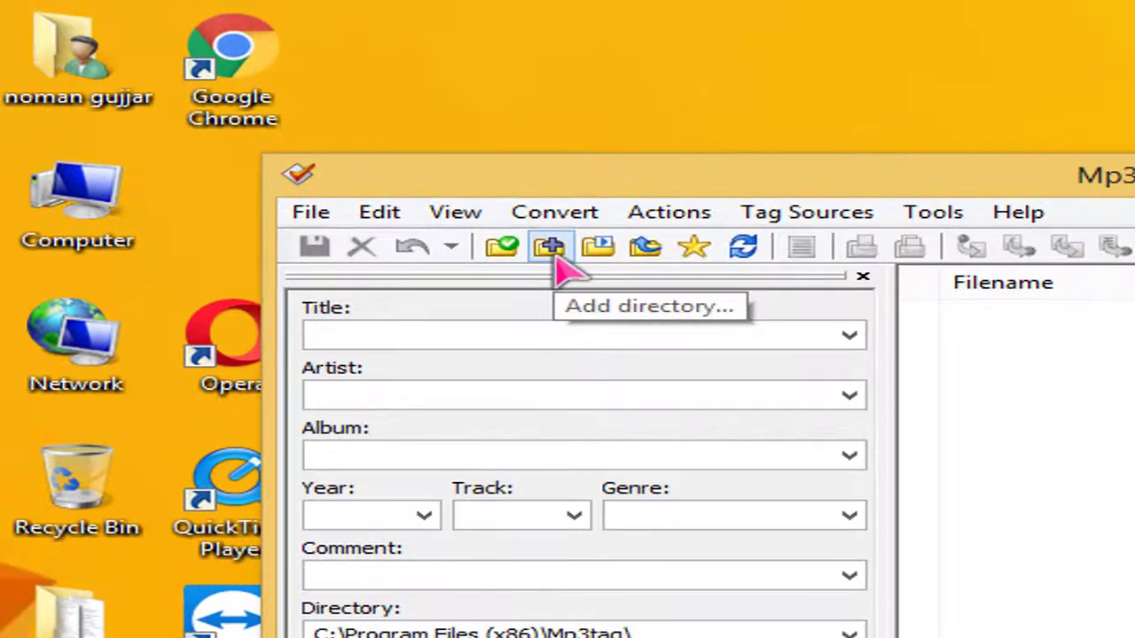
{"action": "left_click", "coordinate": [552, 257]}
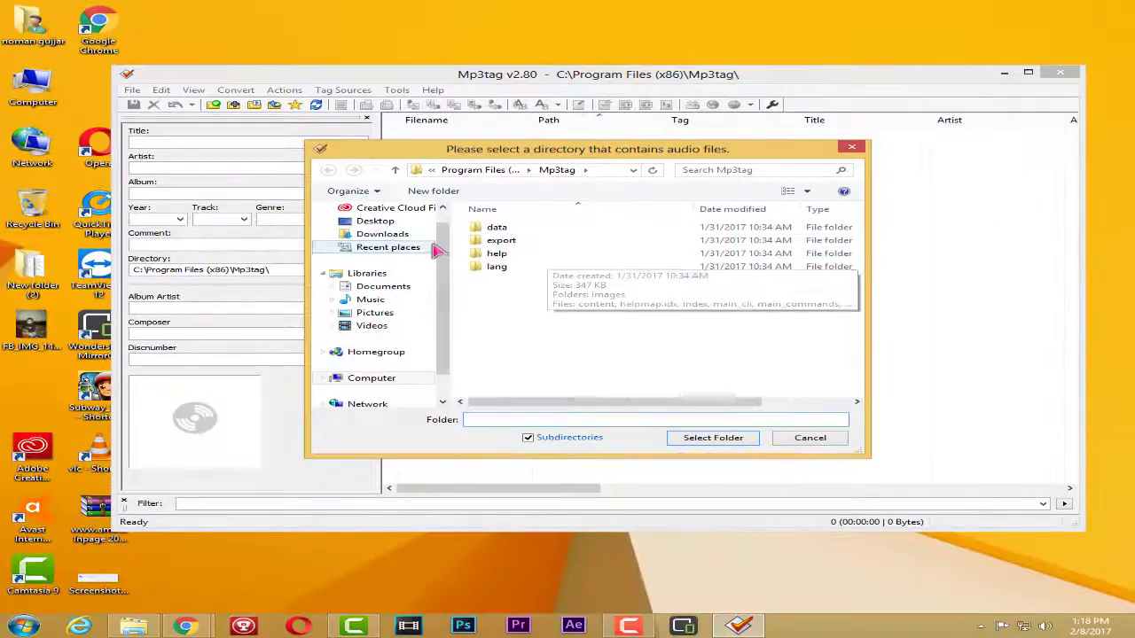
{"action": "left_click", "coordinate": [493, 287]}
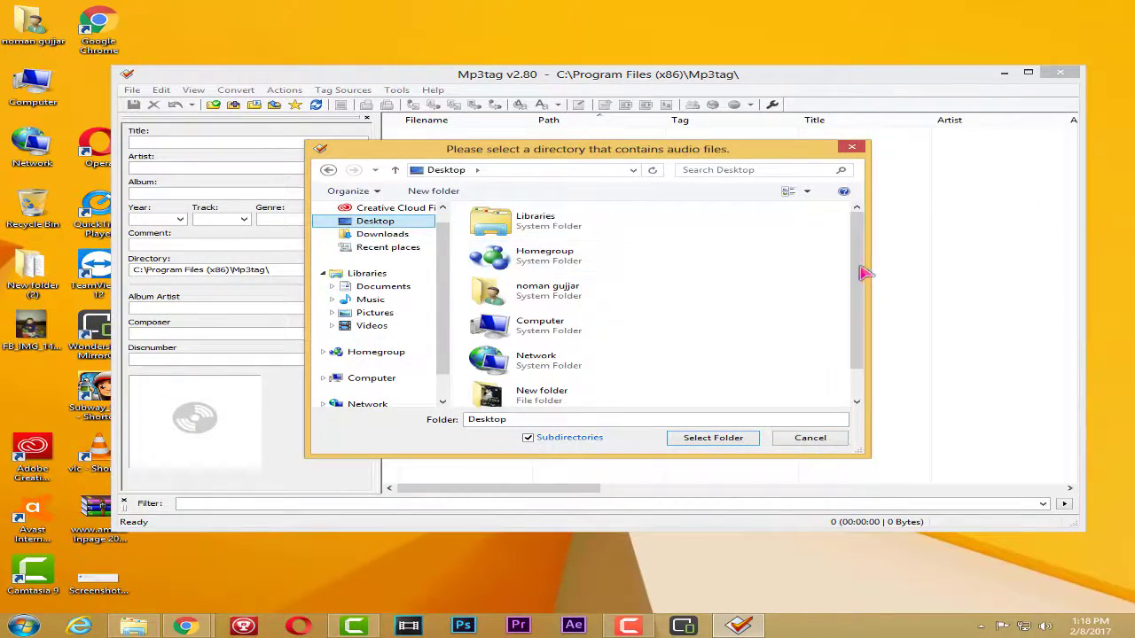
{"action": "left_click_drag", "start_coordinate": [864, 272], "coordinate": [862, 325]}
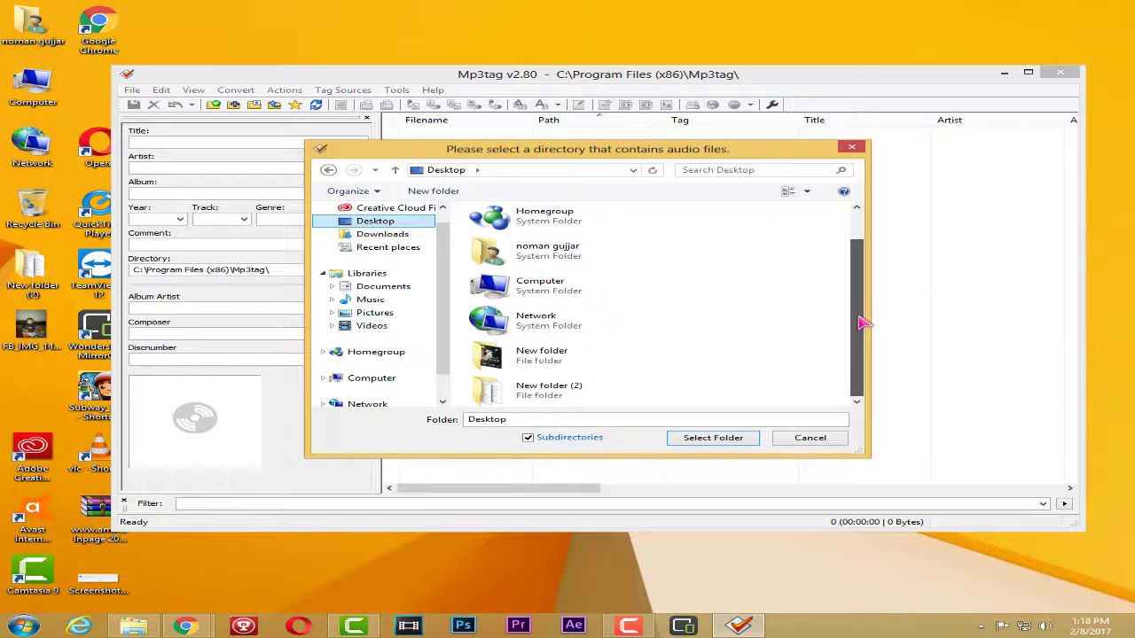
{"action": "left_click", "coordinate": [523, 356]}
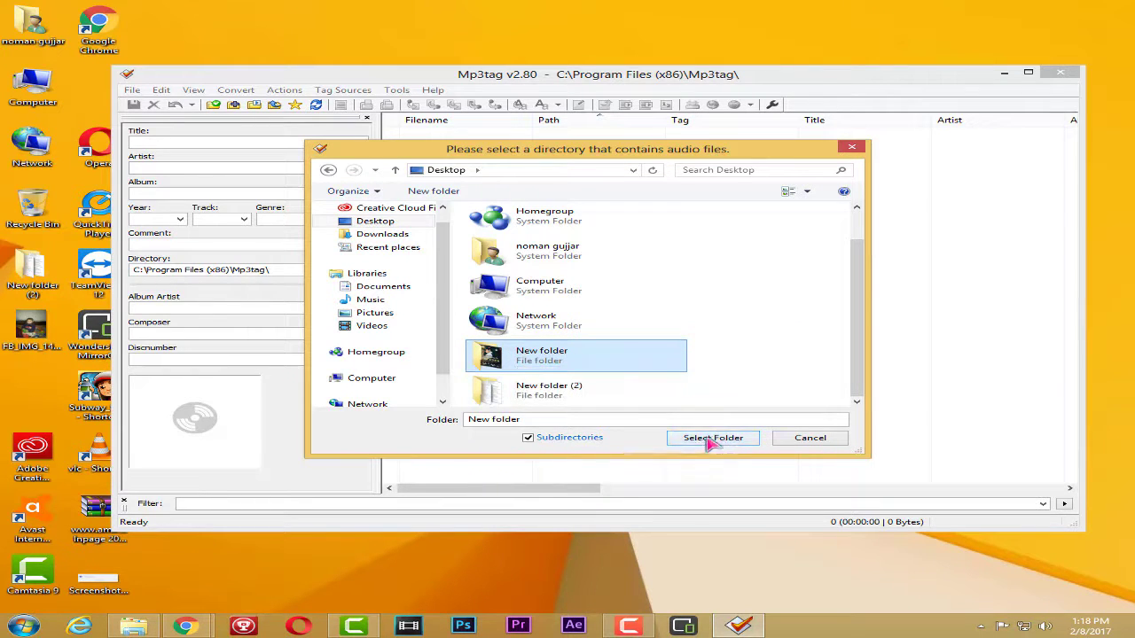
{"action": "left_click", "coordinate": [748, 443]}
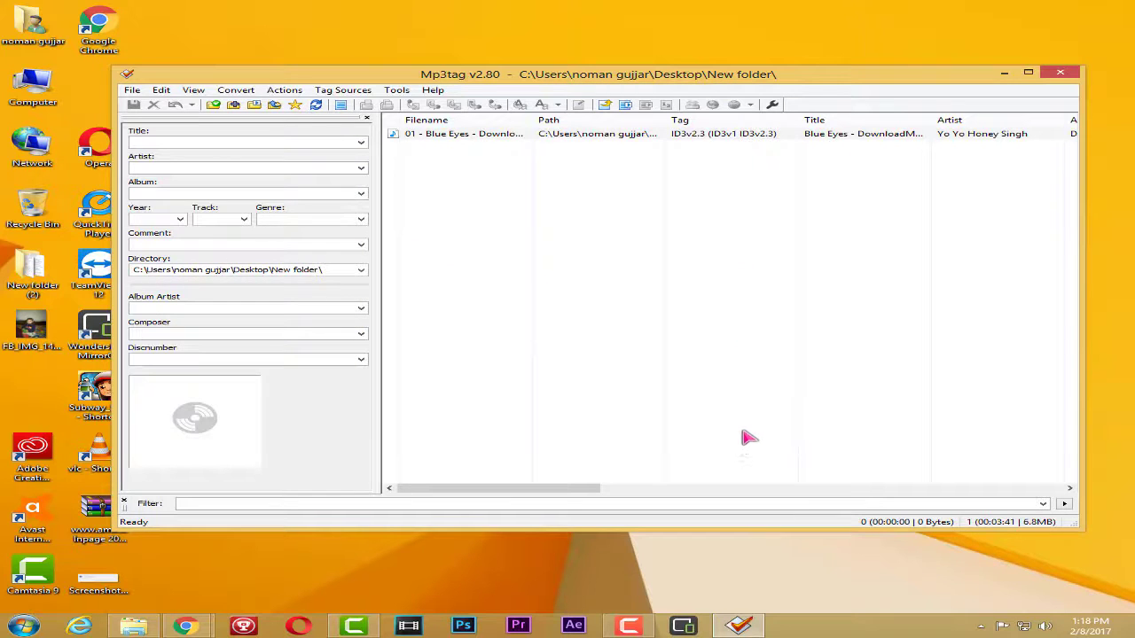
Step: Select the 01 - Blue Eyes song in the file list and remove its existing cover
{"action": "left_click", "coordinate": [623, 134]}
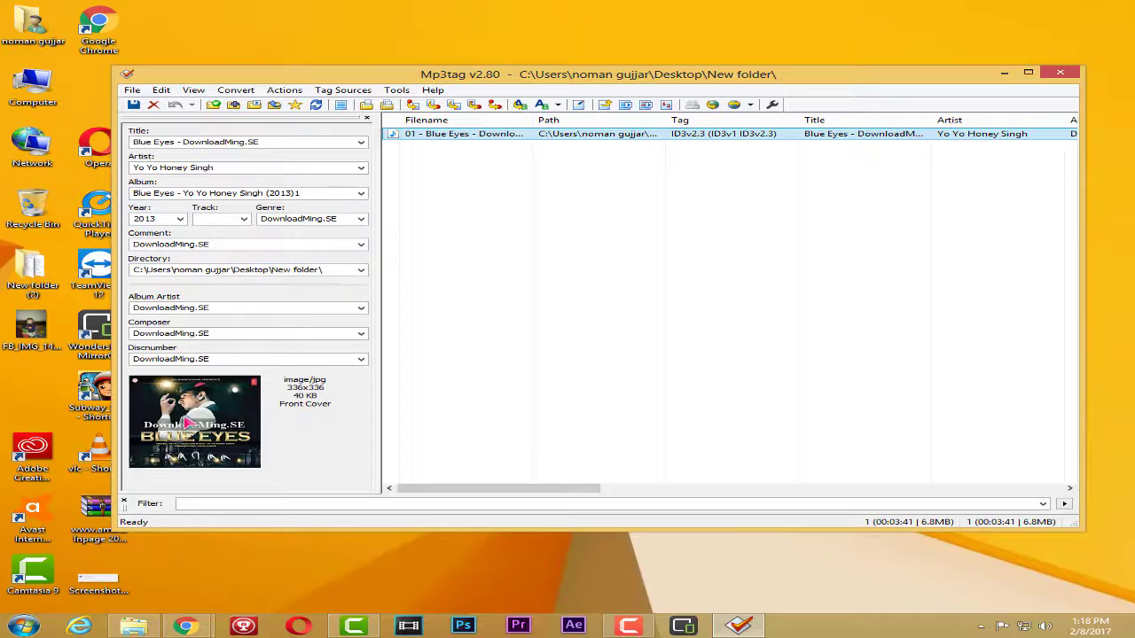
{"action": "right_click", "coordinate": [209, 396]}
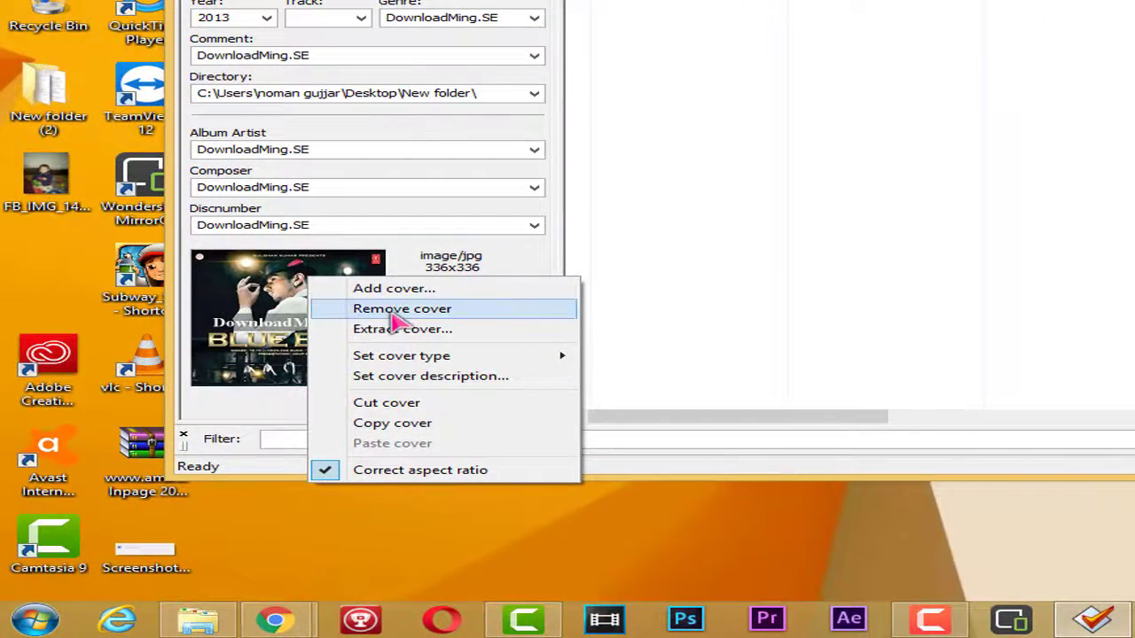
{"action": "left_click", "coordinate": [390, 314]}
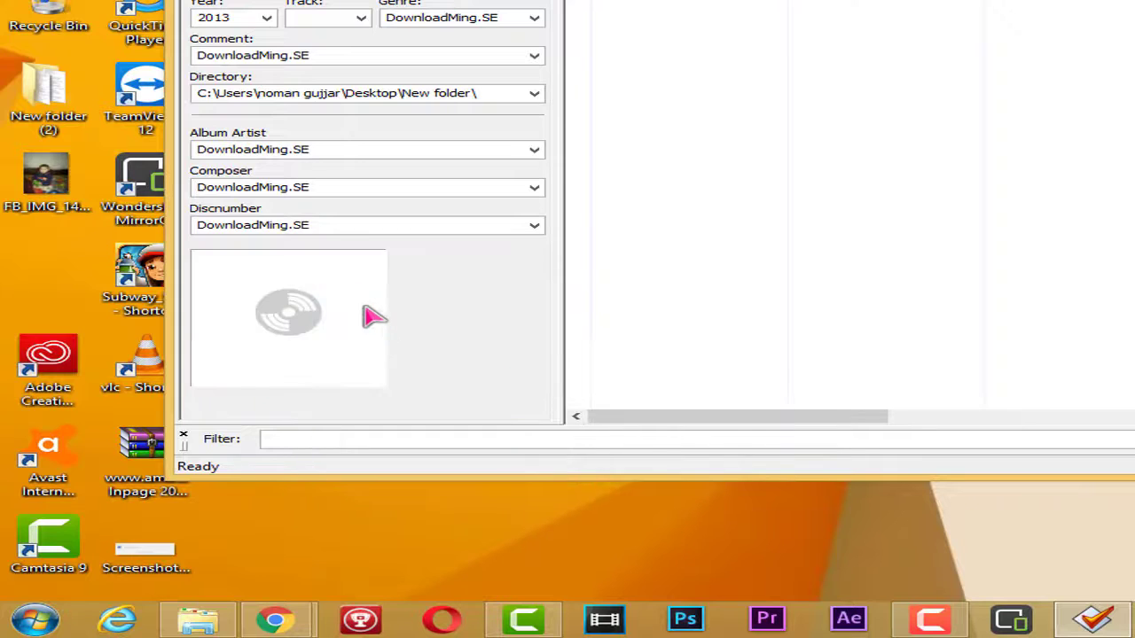
Step: Start adding a new cover to the song and browse to the my picture folder on Local Disk (D:)
{"action": "right_click", "coordinate": [293, 307]}
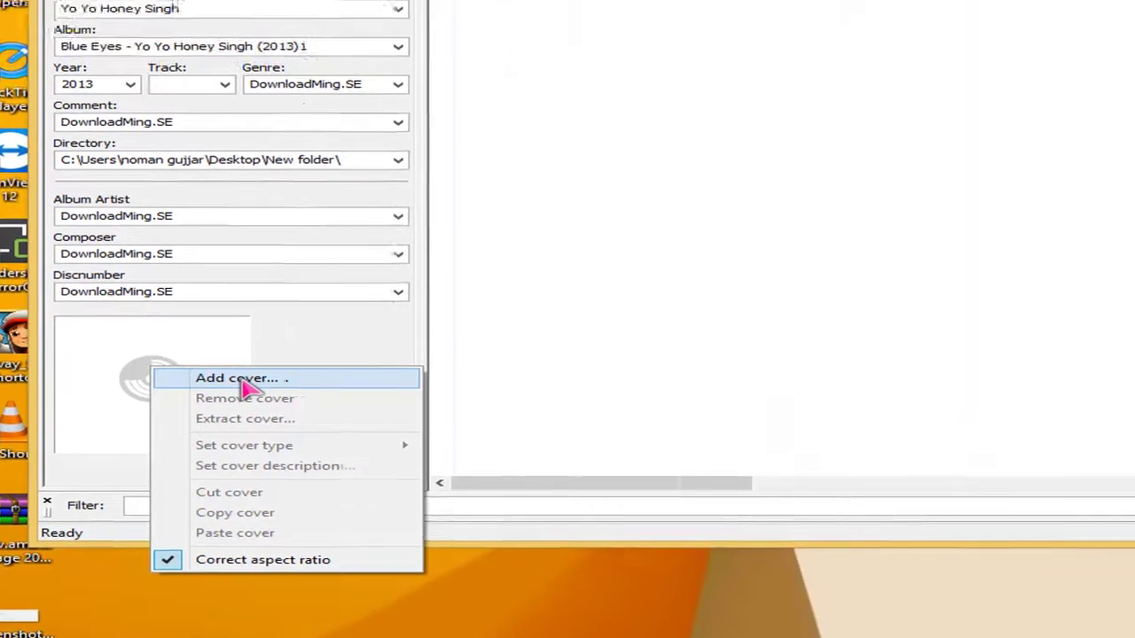
{"action": "left_click", "coordinate": [372, 312]}
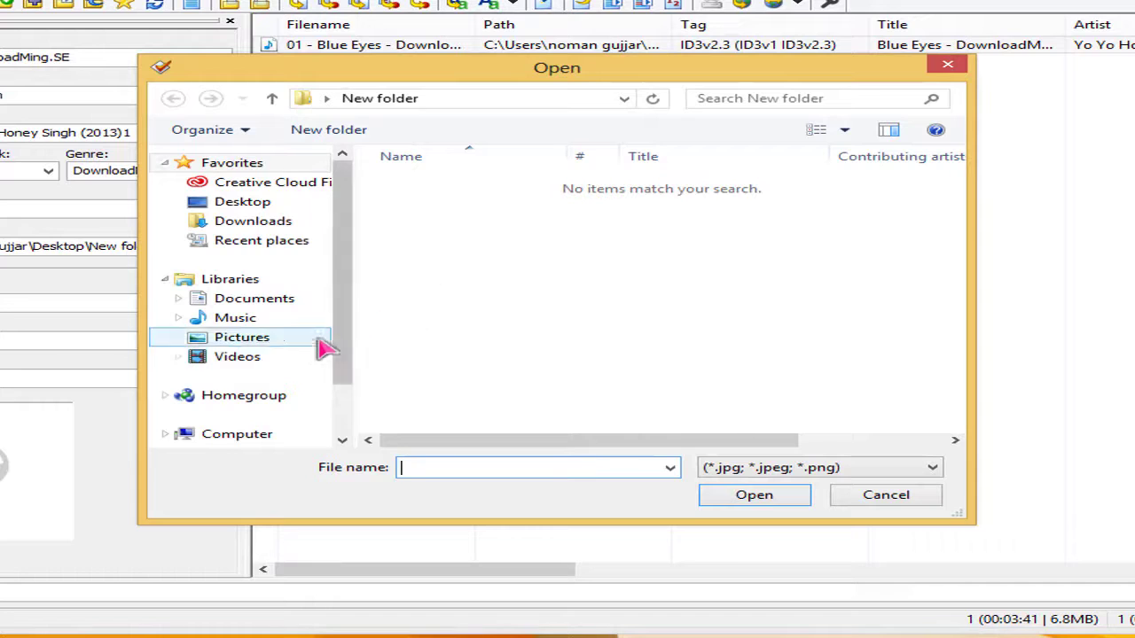
{"action": "left_click", "coordinate": [266, 436]}
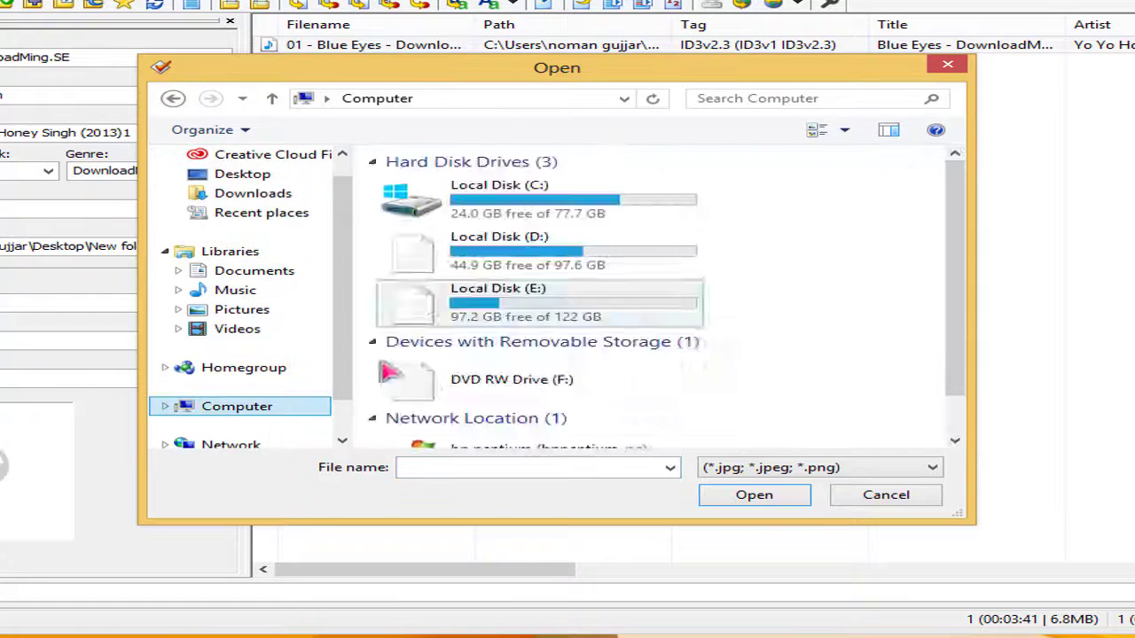
{"action": "double_click", "coordinate": [573, 253]}
{"action": "scroll", "coordinate": [478, 293], "scroll_direction": "down", "scroll_amount": 2}
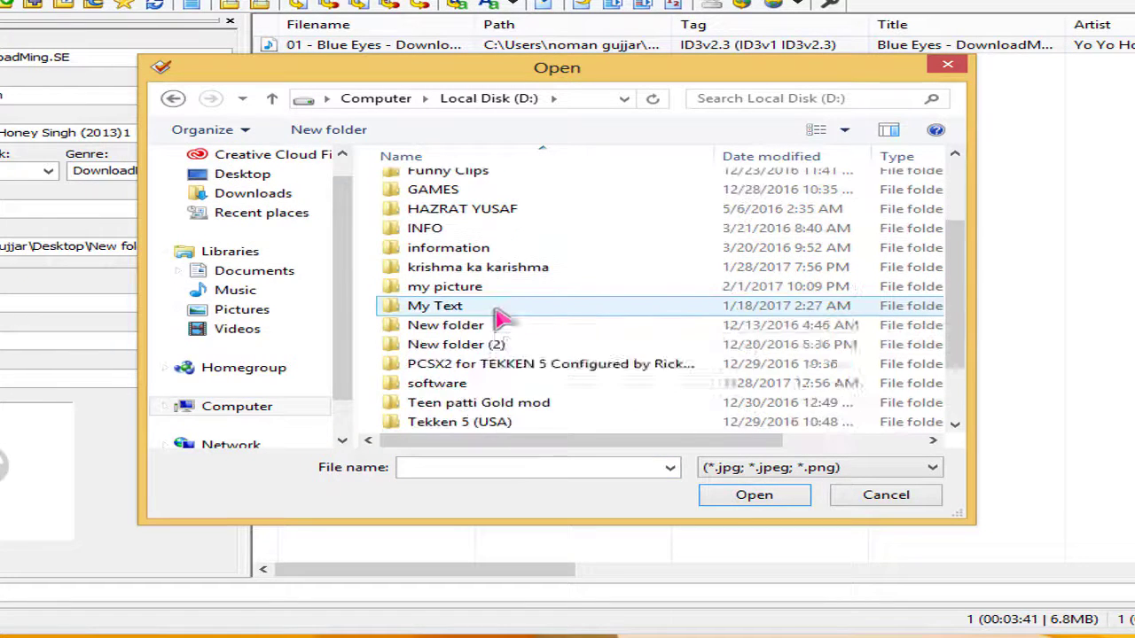
{"action": "double_click", "coordinate": [486, 291]}
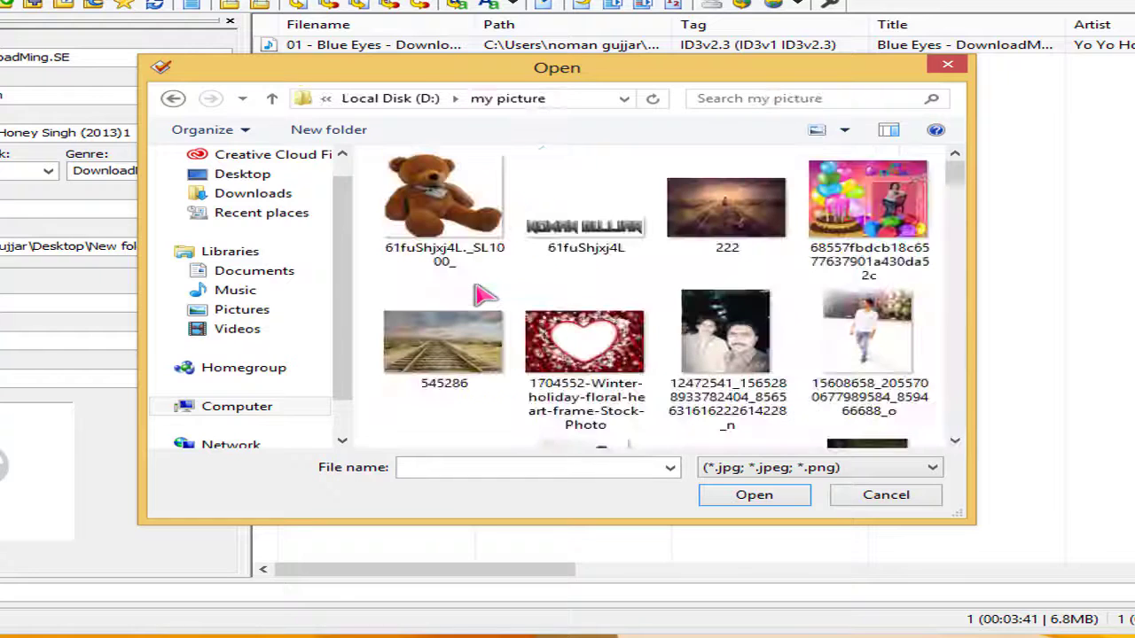
Step: Find the "pitubll new hairstyle" image in the my picture folder and add it as the song's cover
{"action": "scroll", "coordinate": [552, 330], "scroll_direction": "down", "scroll_amount": 4}
{"action": "scroll", "coordinate": [551, 329], "scroll_direction": "down", "scroll_amount": 5}
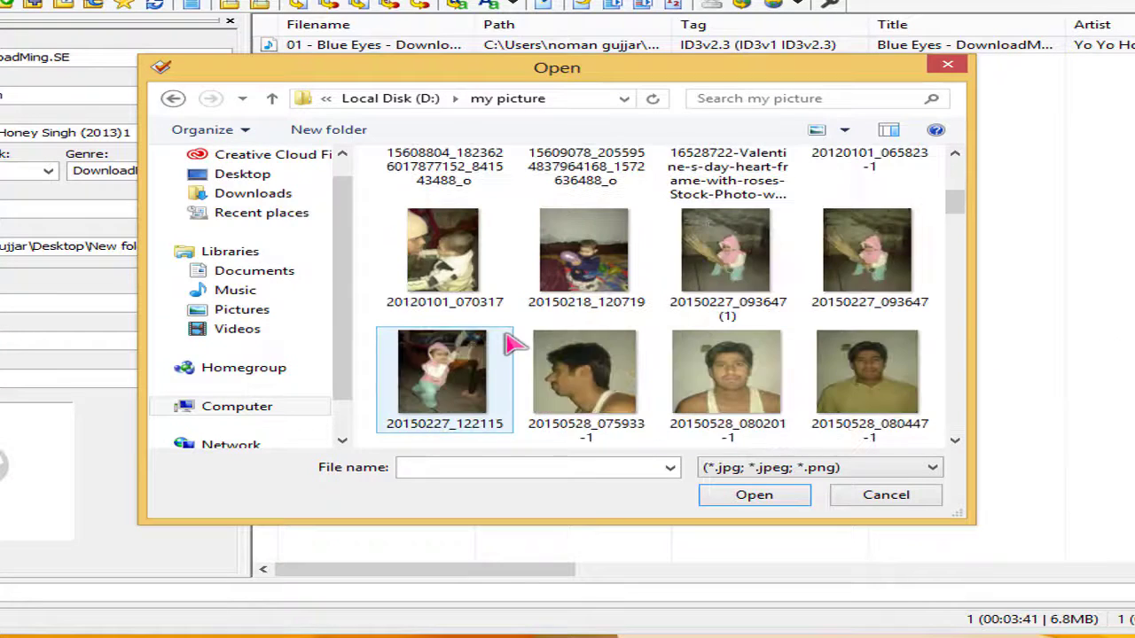
{"action": "scroll", "coordinate": [413, 328], "scroll_direction": "down", "scroll_amount": 10}
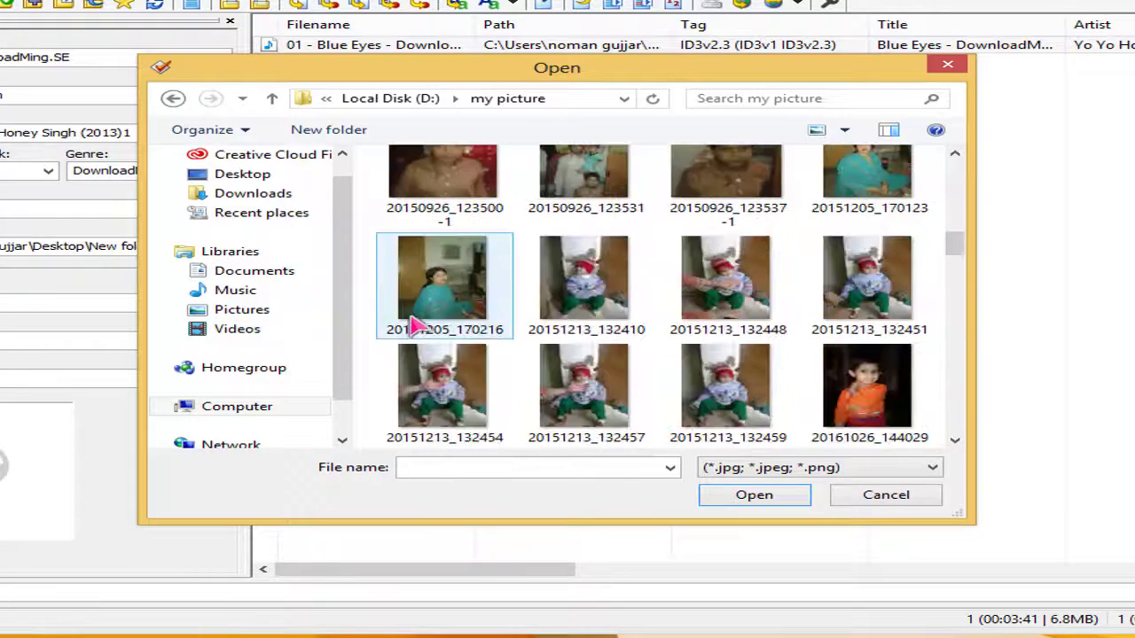
{"action": "scroll", "coordinate": [544, 340], "scroll_direction": "up", "scroll_amount": 3}
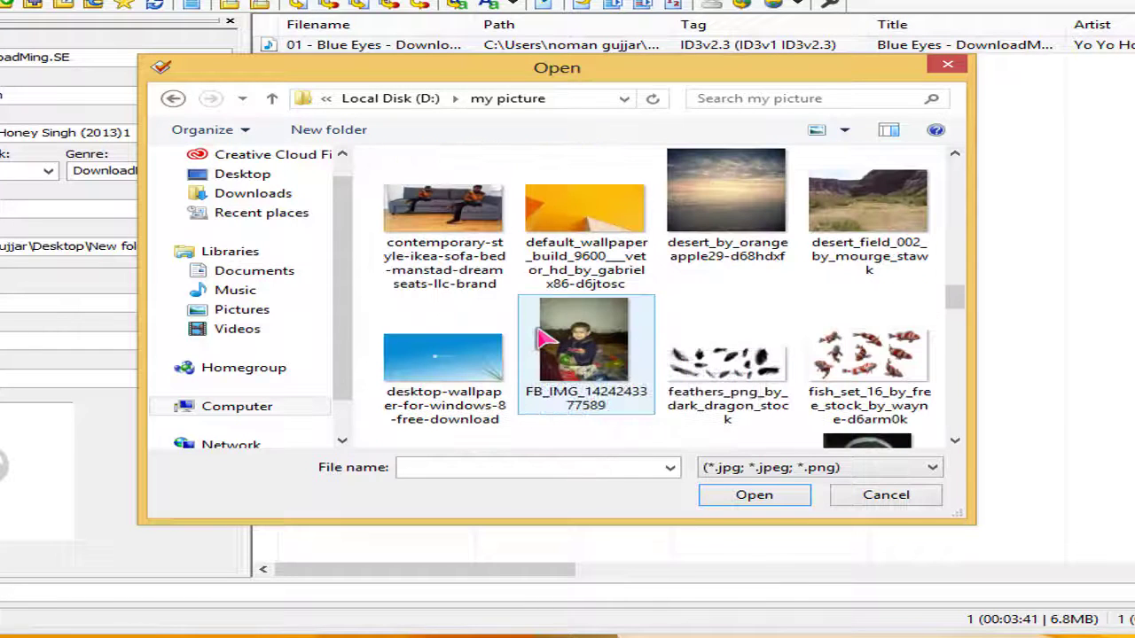
{"action": "scroll", "coordinate": [544, 339], "scroll_direction": "up", "scroll_amount": 2}
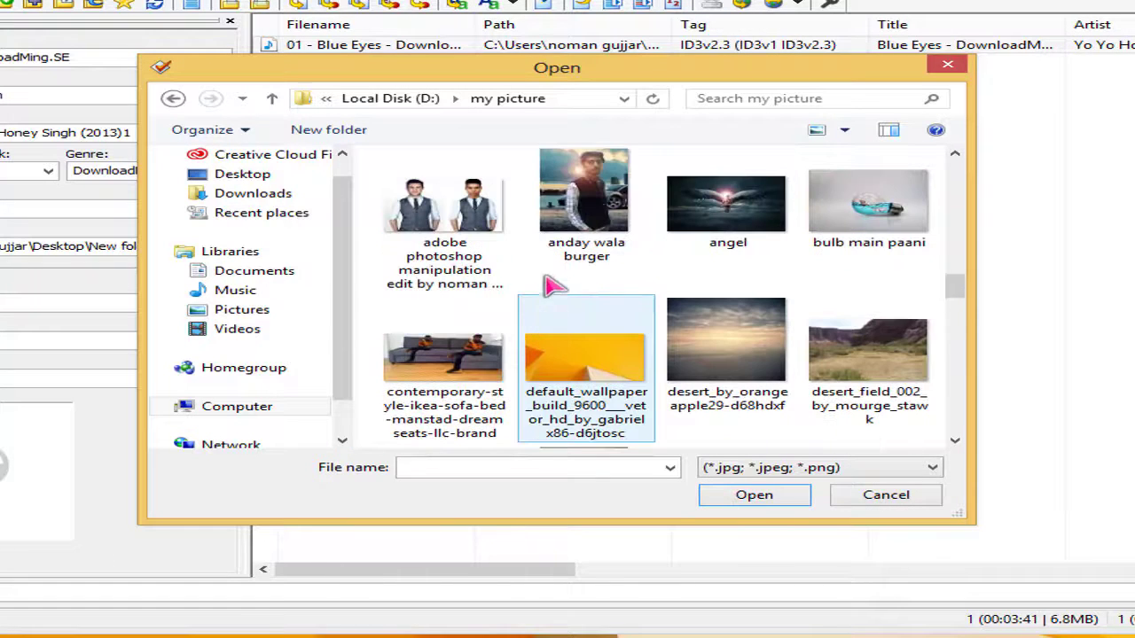
{"action": "left_click", "coordinate": [900, 238]}
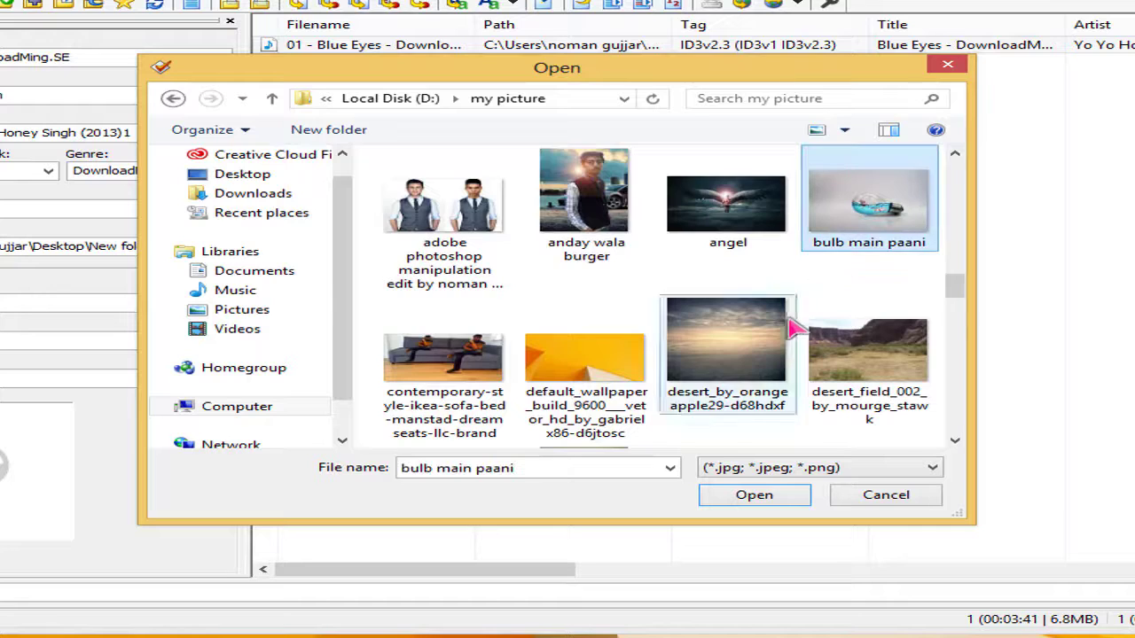
{"action": "scroll", "coordinate": [791, 328], "scroll_direction": "down", "scroll_amount": 10}
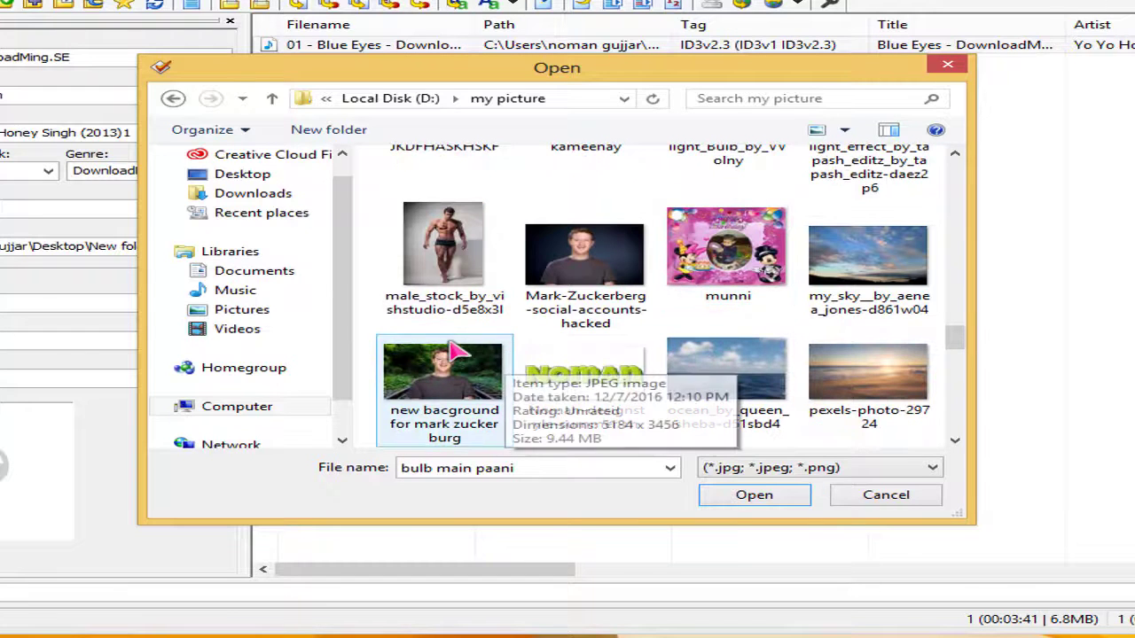
{"action": "scroll", "coordinate": [735, 350], "scroll_direction": "down", "scroll_amount": 3}
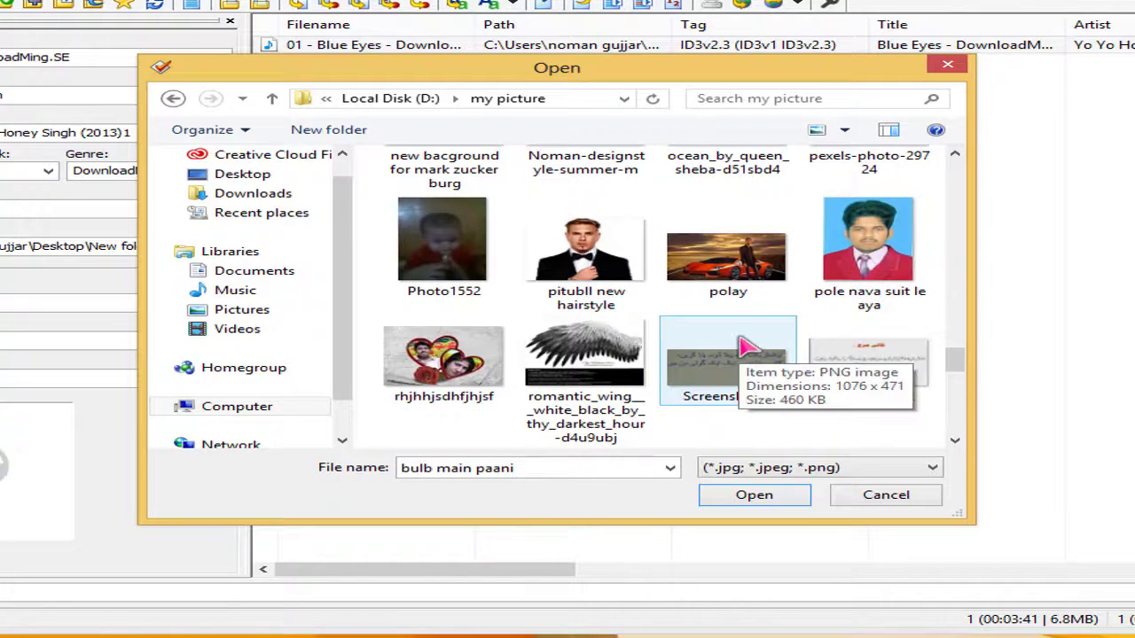
{"action": "scroll", "coordinate": [736, 337], "scroll_direction": "up", "scroll_amount": 2}
{"action": "left_click", "coordinate": [583, 306]}
{"action": "left_click", "coordinate": [753, 494]}
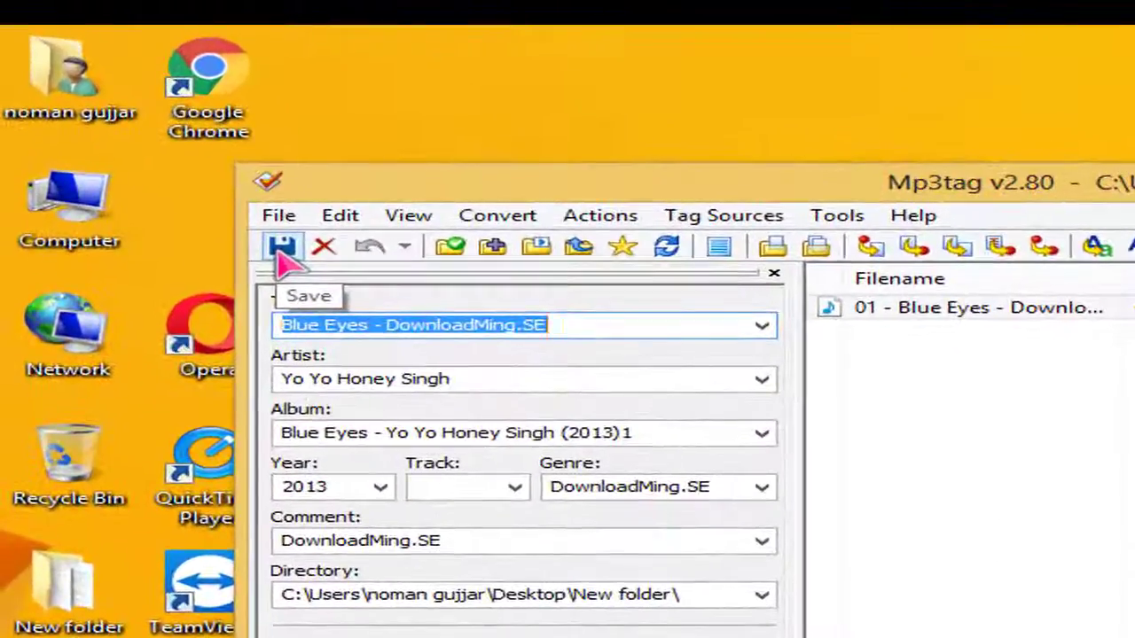
Step: Save the song's tag with the new cover three times, closing each save message
{"action": "left_click", "coordinate": [283, 248]}
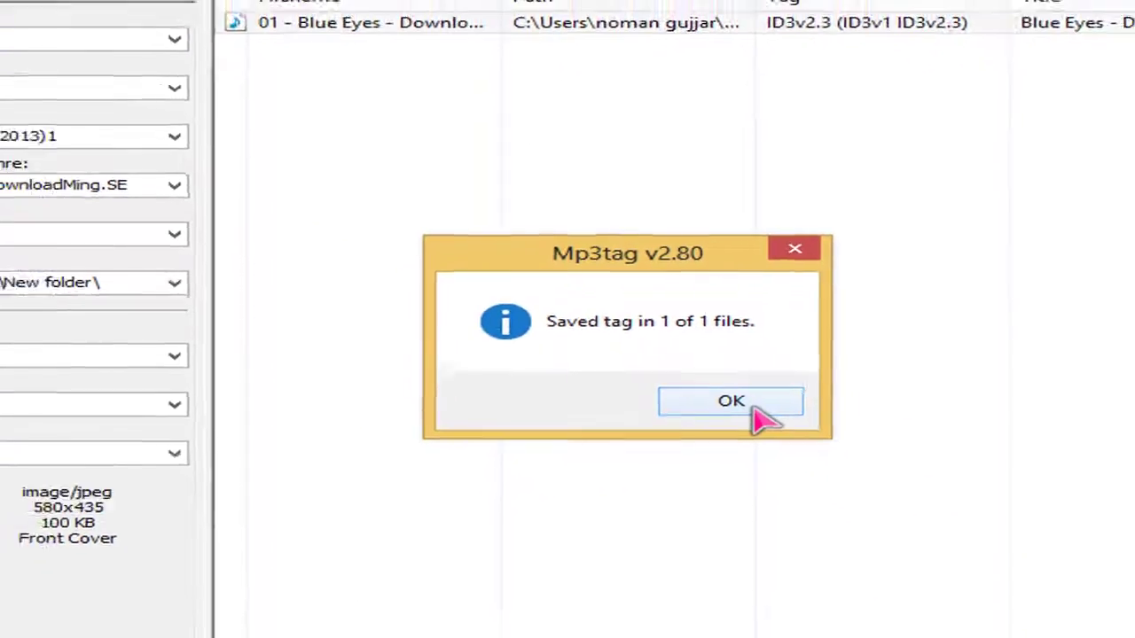
{"action": "left_click", "coordinate": [750, 405]}
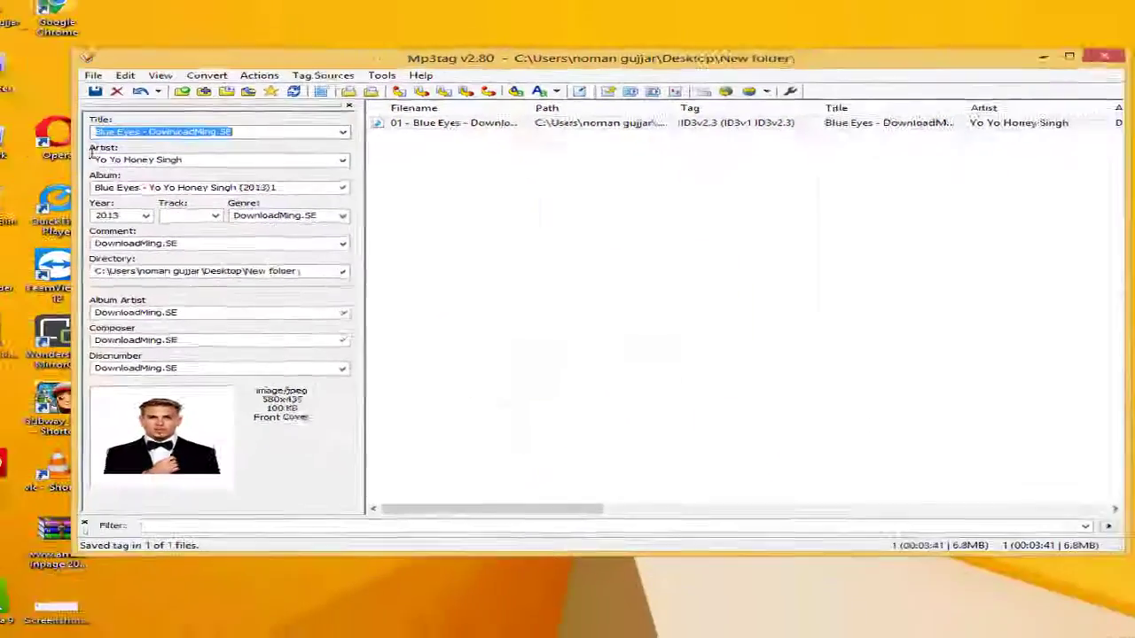
{"action": "left_click", "coordinate": [133, 105]}
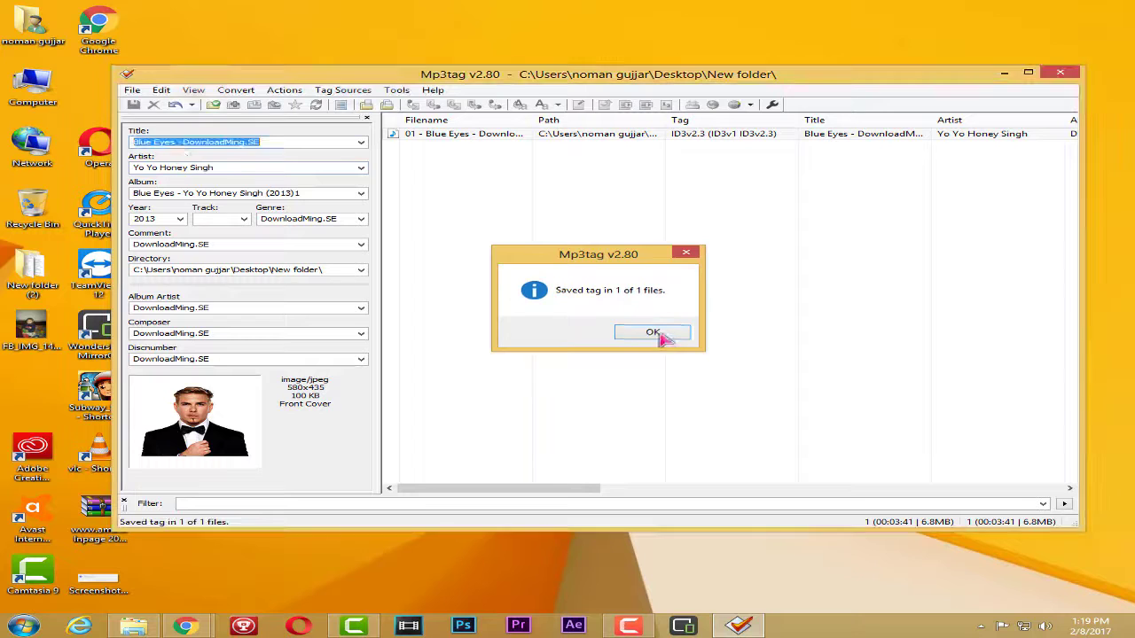
{"action": "left_click", "coordinate": [655, 332]}
{"action": "left_click", "coordinate": [133, 106]}
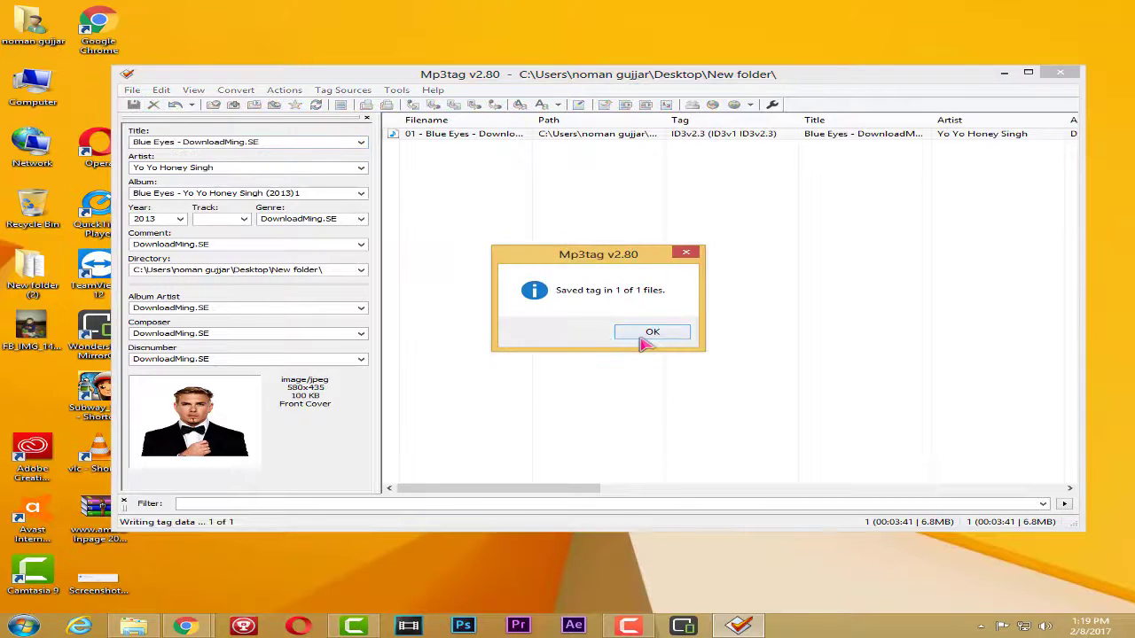
{"action": "left_click", "coordinate": [648, 337]}
Step: Play the Blue Eyes song from the file list to check its new cover in the media player
{"action": "left_click", "coordinate": [461, 138]}
{"action": "right_click", "coordinate": [457, 138]}
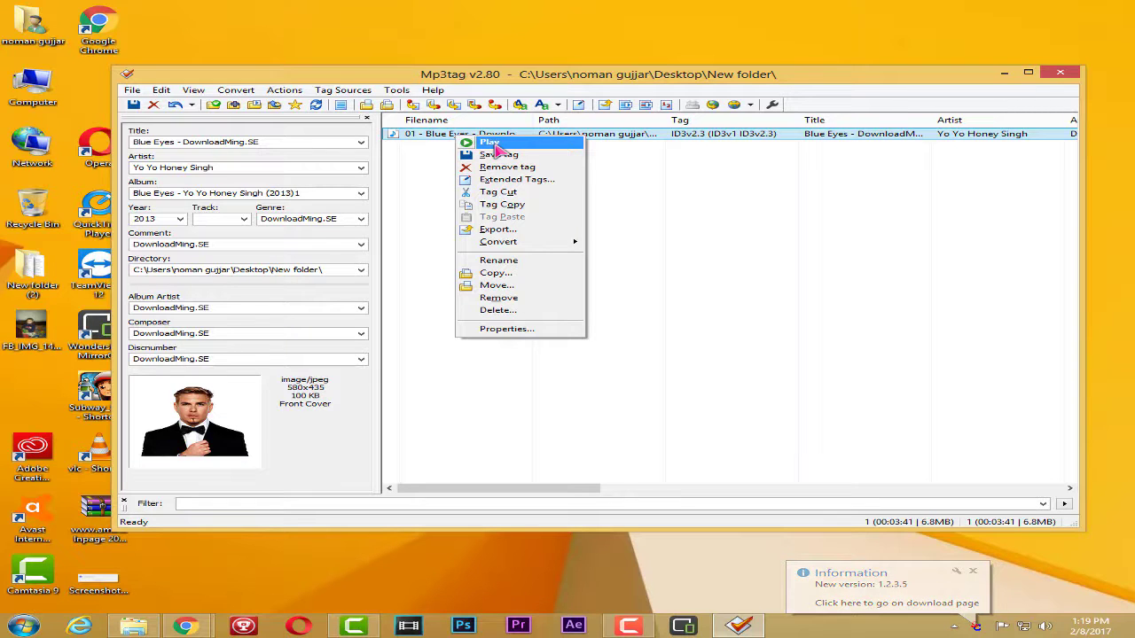
{"action": "left_click", "coordinate": [492, 144]}
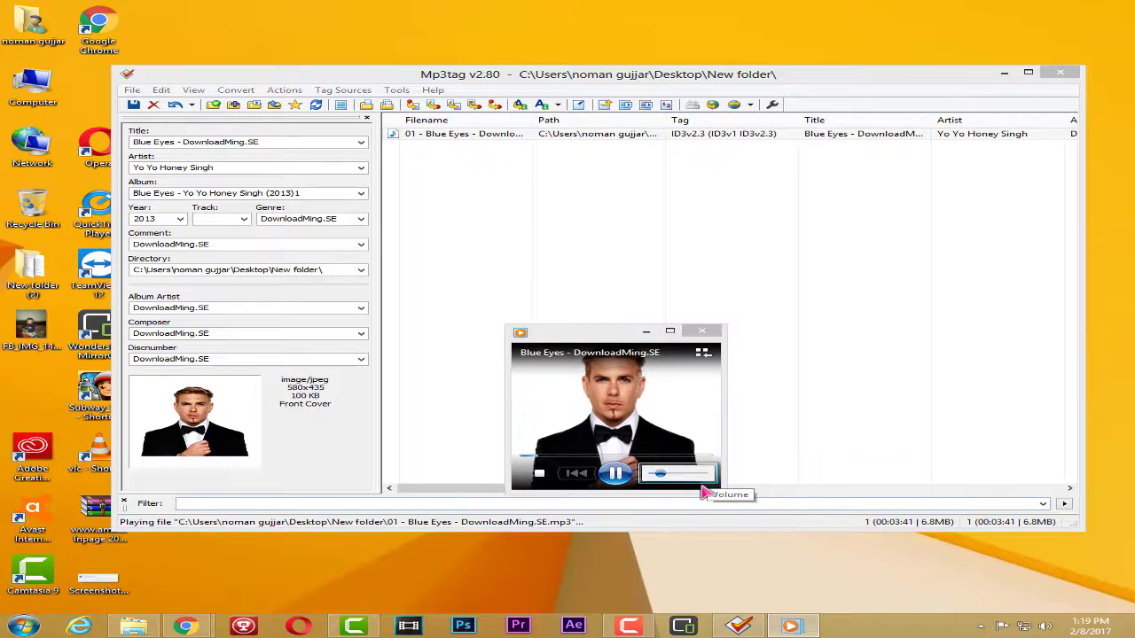
{"action": "left_click", "coordinate": [675, 405]}
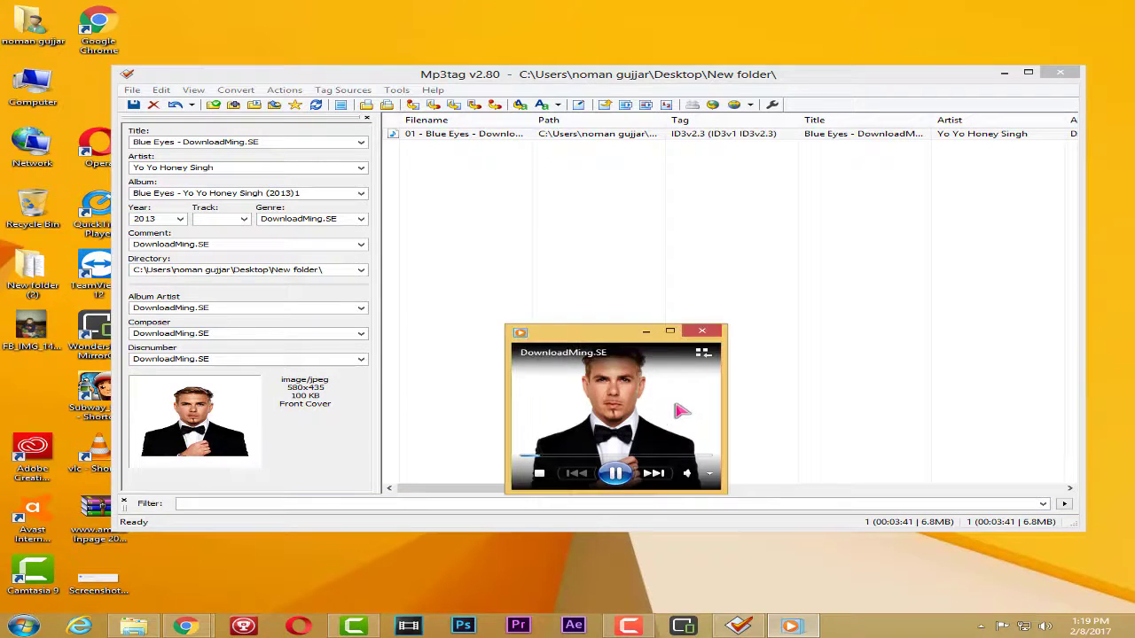
Step: View the cover in the maximised player, pause the song and minimise the player
{"action": "left_click", "coordinate": [671, 332]}
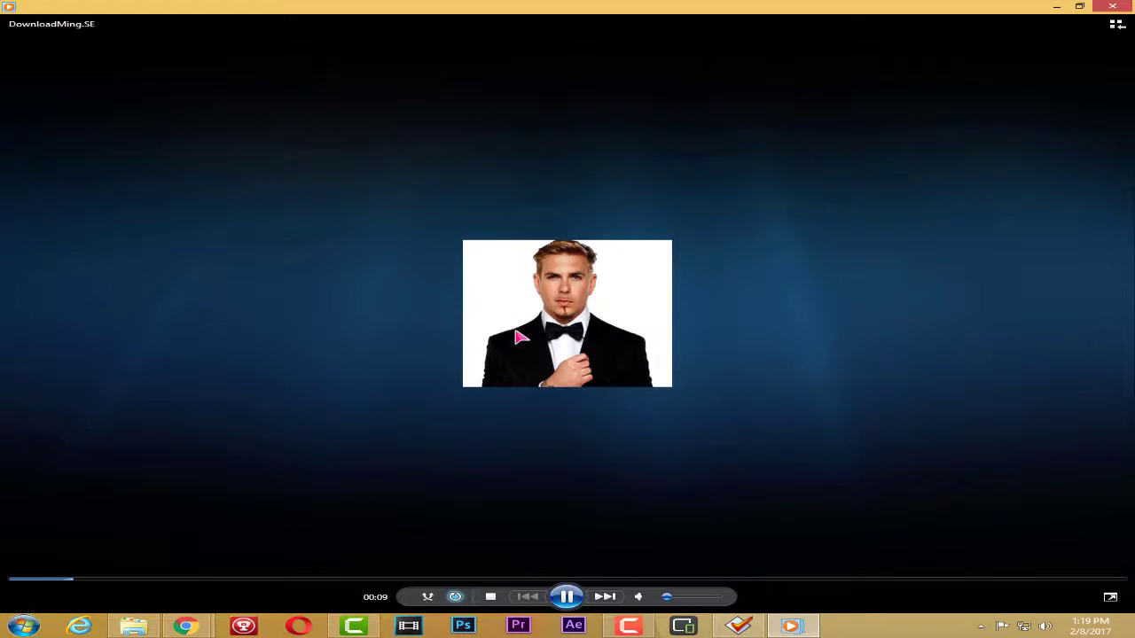
{"action": "left_click", "coordinate": [567, 597]}
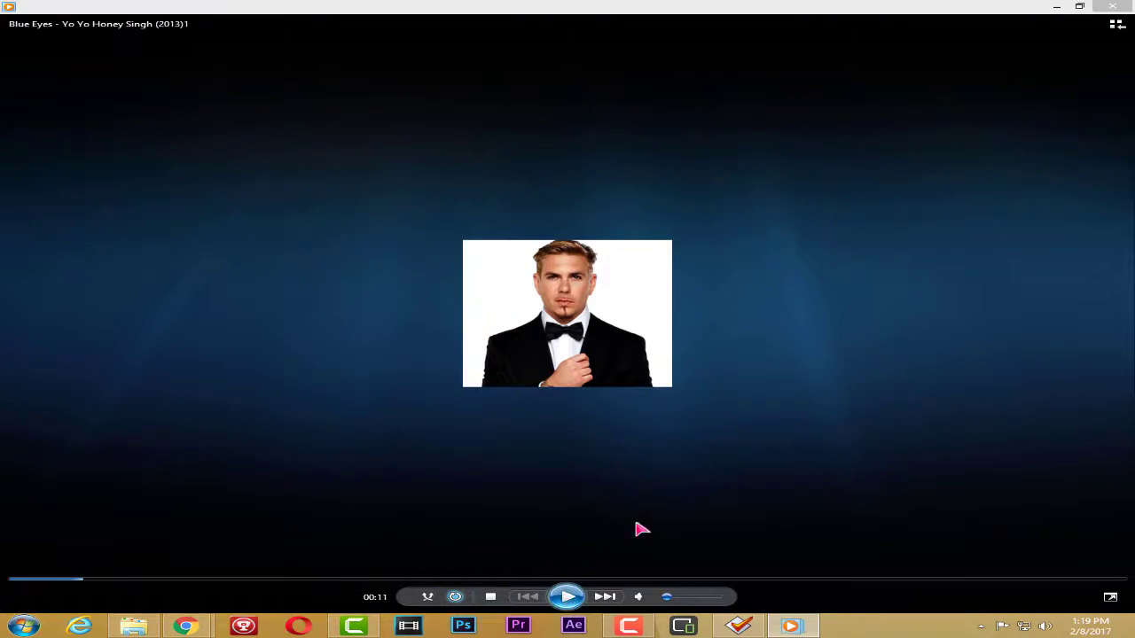
{"action": "left_click", "coordinate": [1056, 7]}
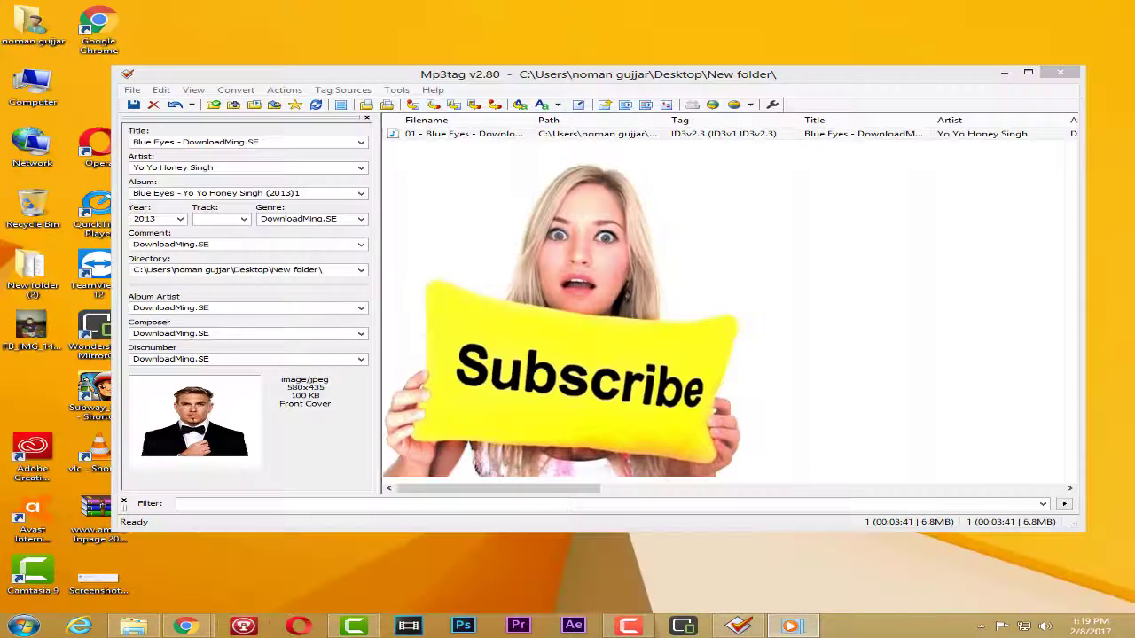